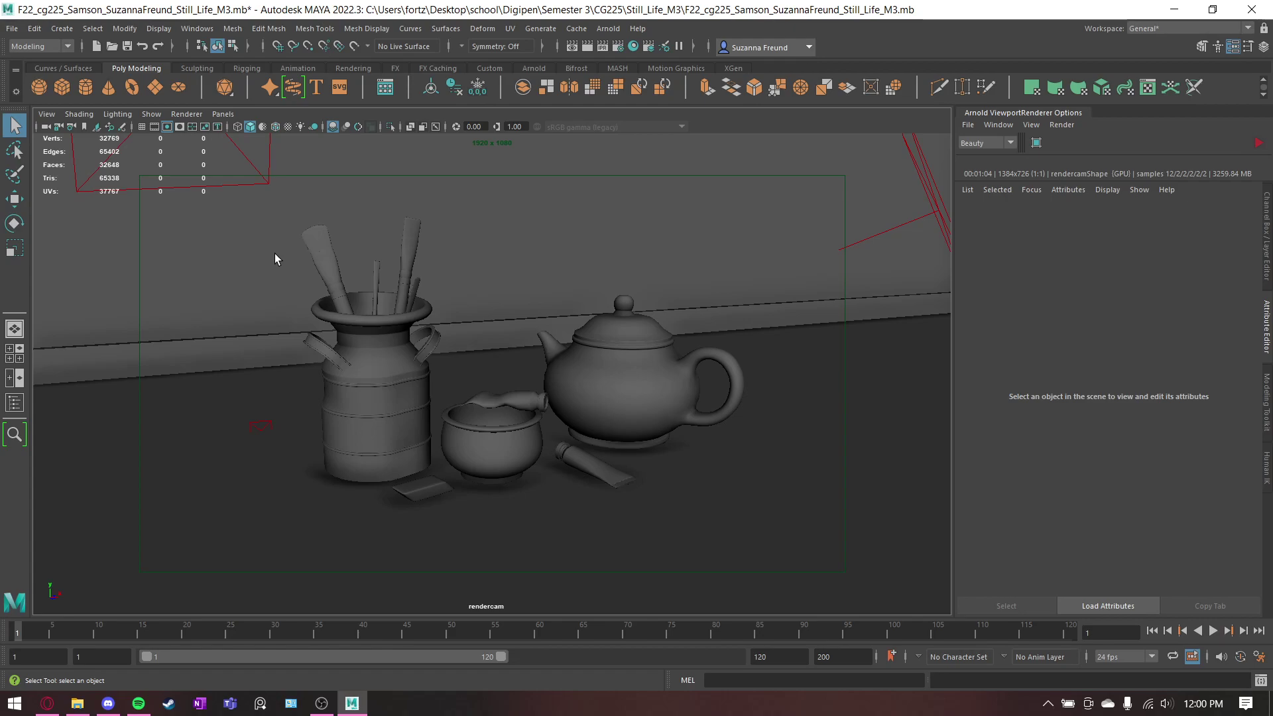
Step: Marquee-select the milk can with brushes, bowl, teapot and paint tubes, then bring up their marking menu
mouse_move(275, 253)
left_mouse_down()
mouse_move(675, 460)
mouse_move(786, 563)
left_mouse_up()
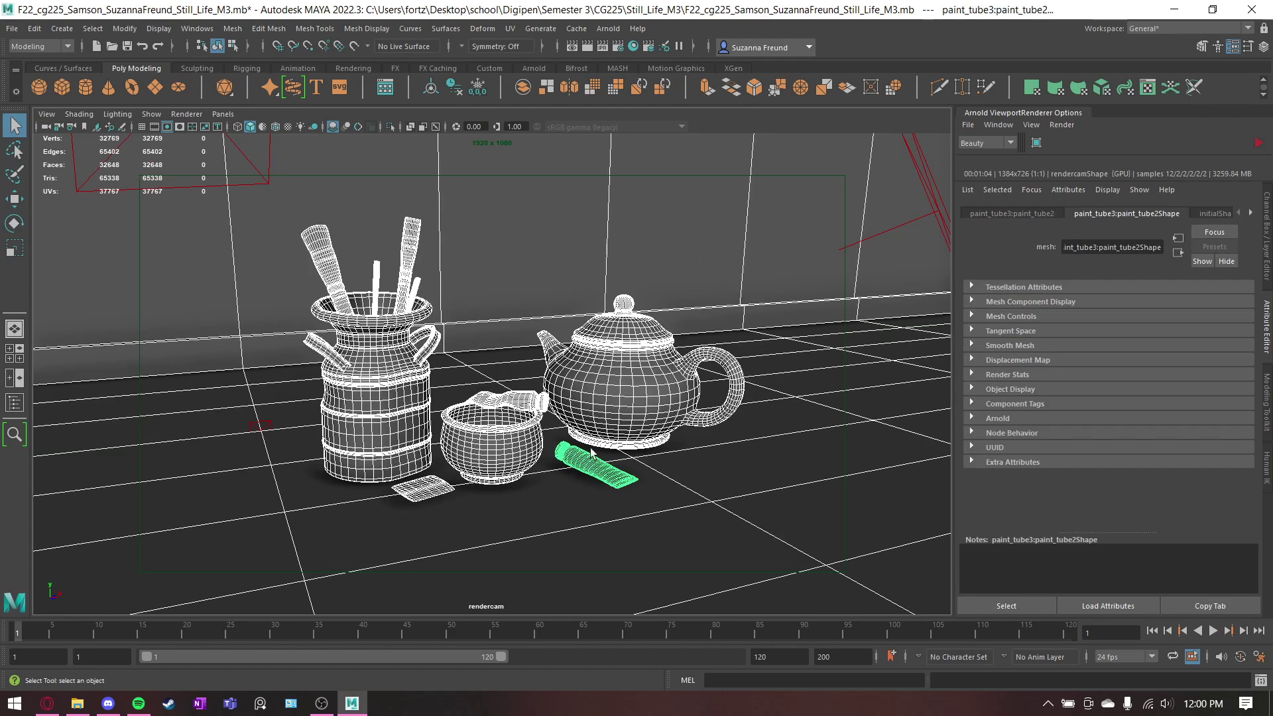
right_click(517, 338)
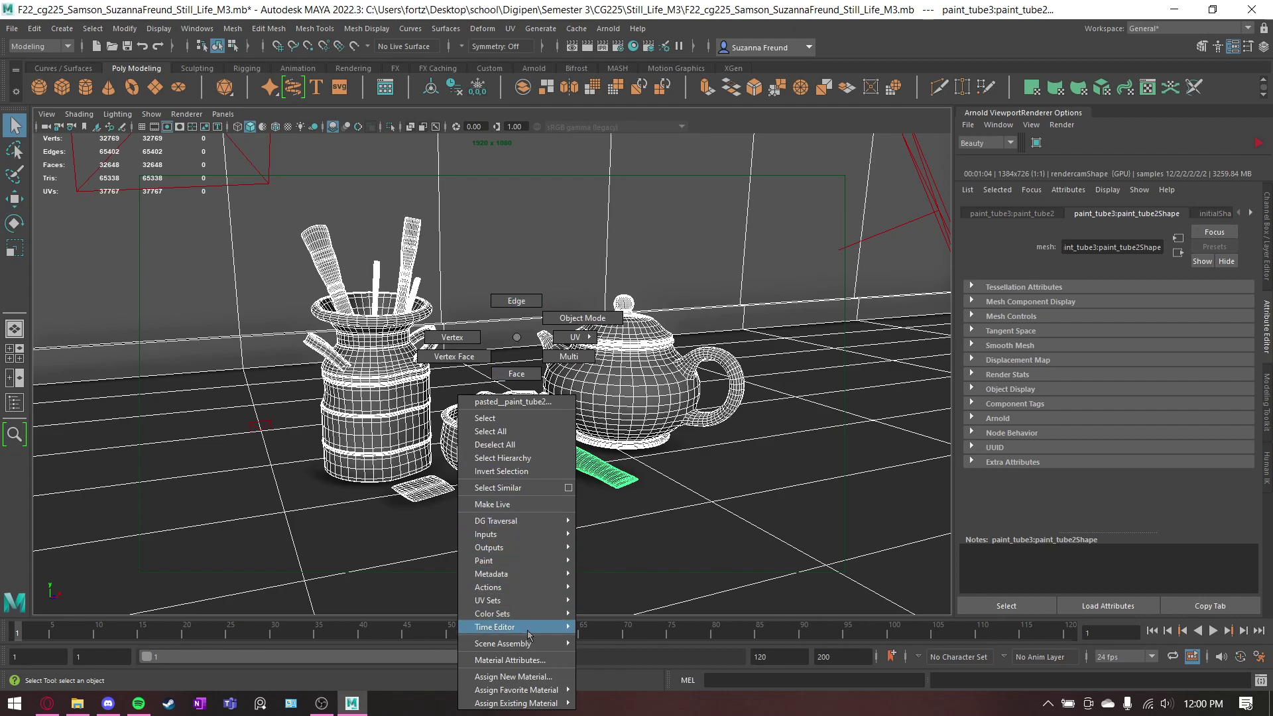
mouse_move(539, 691)
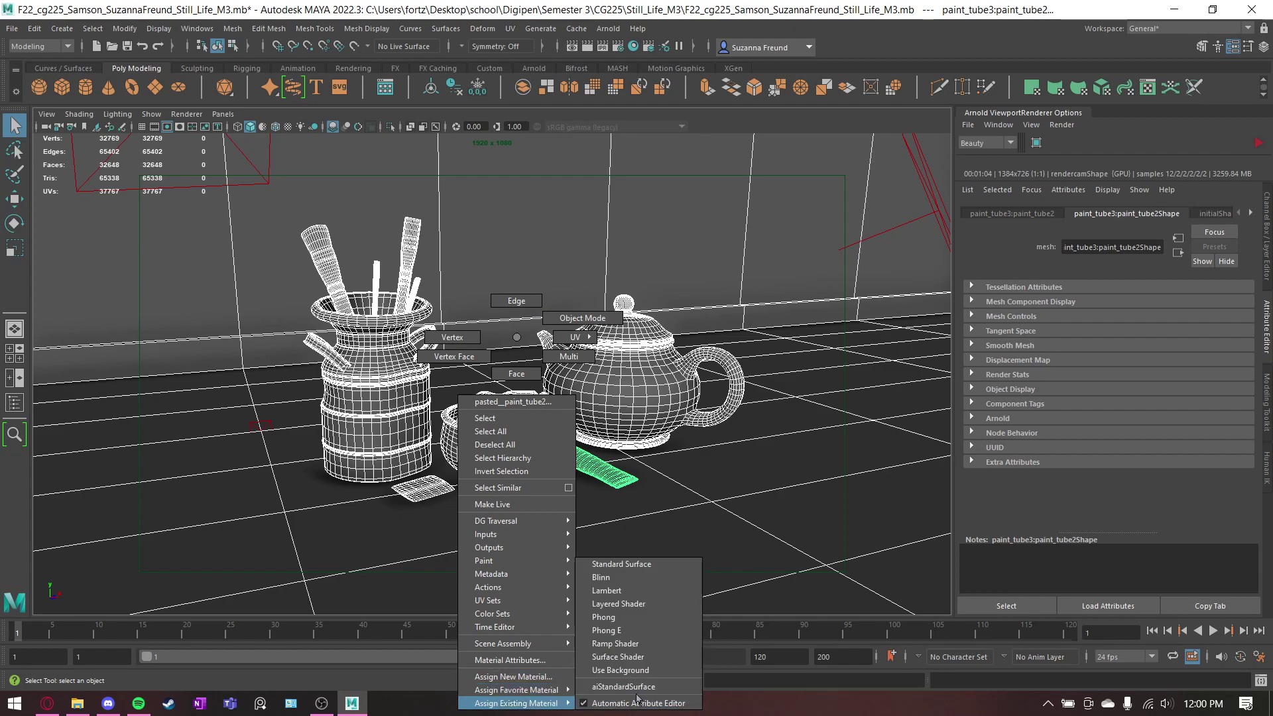
Step: Assign a new Arnold aiStandardSurface material to the selected props
left_click(528, 676)
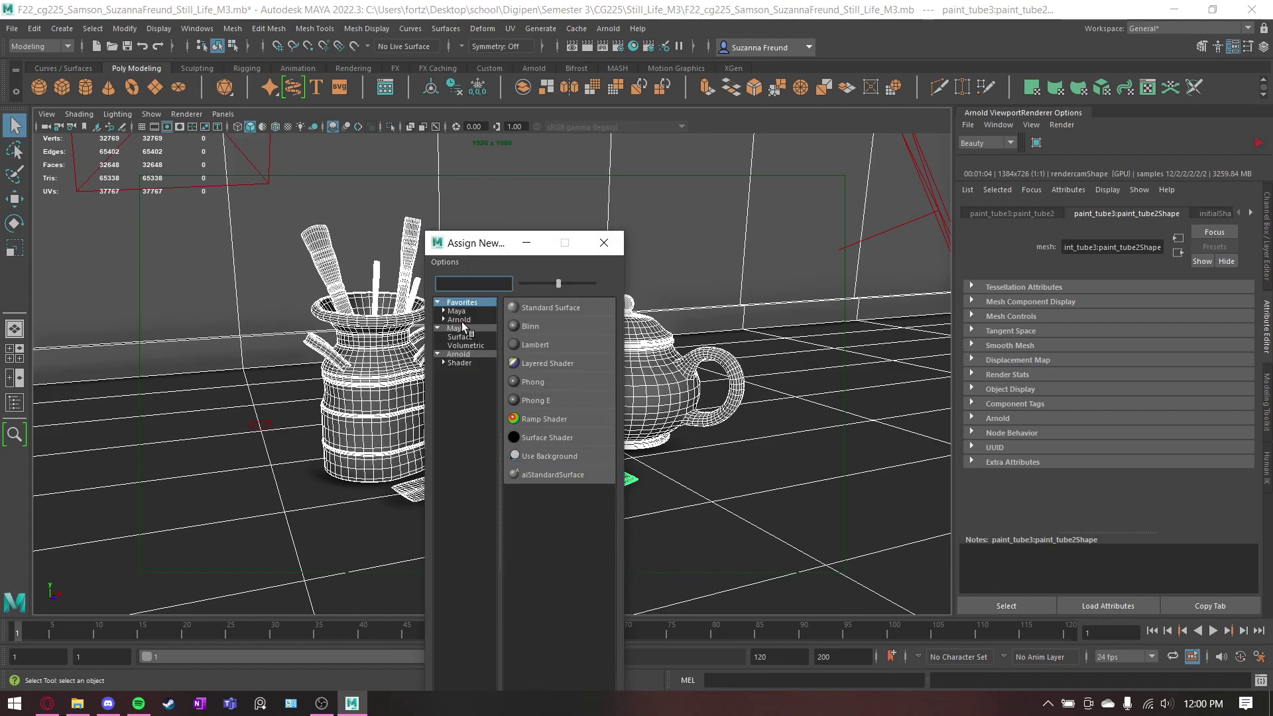
left_click(462, 355)
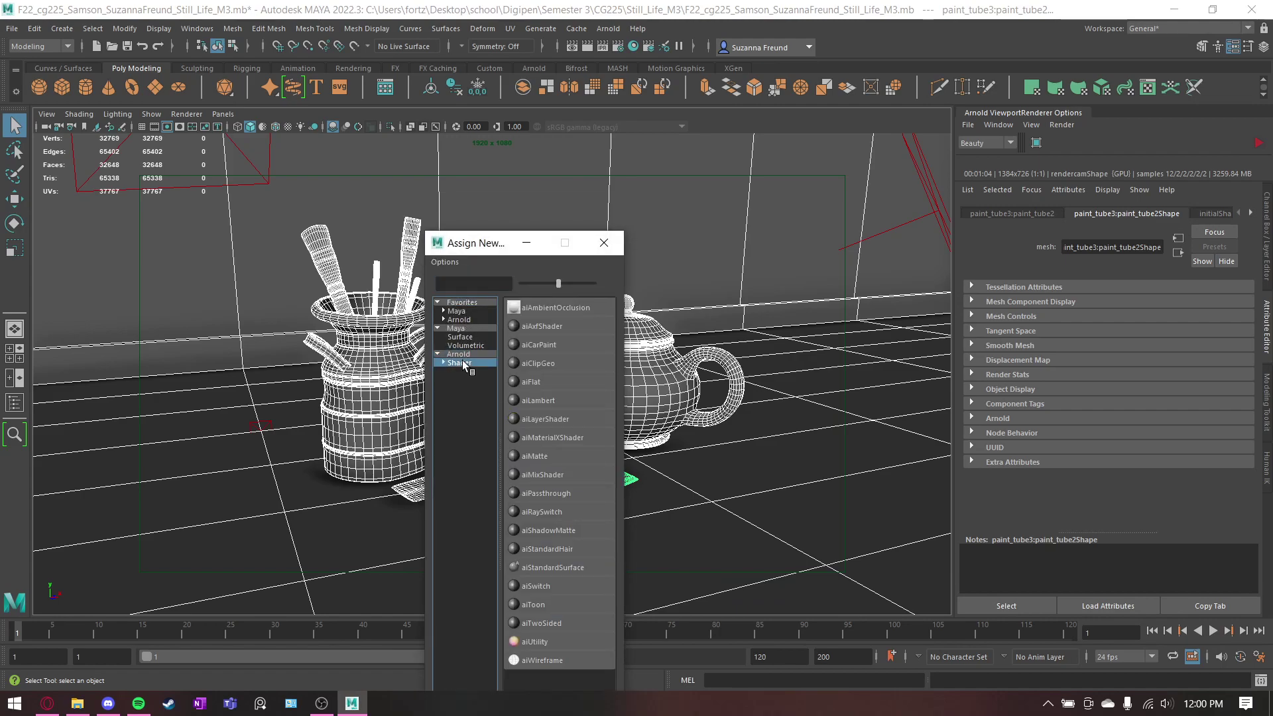
left_click(549, 567)
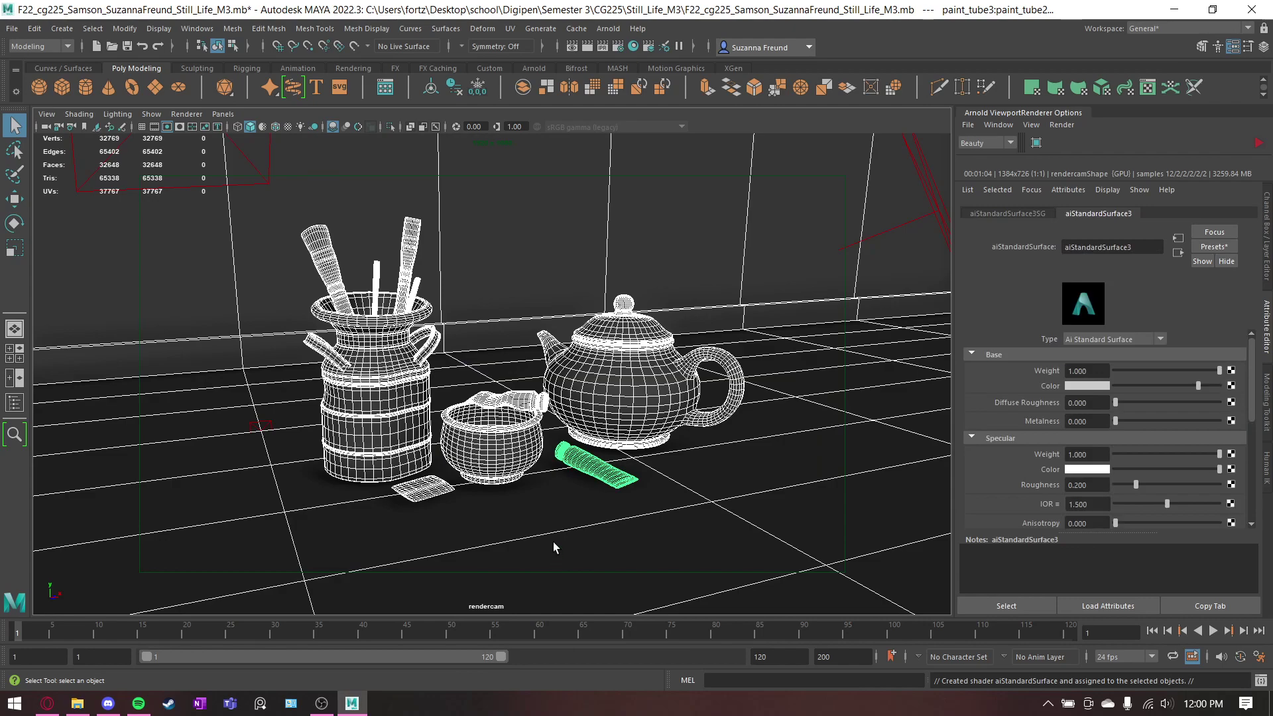
Step: Rename the new shader to still_tx
double_click(1093, 250)
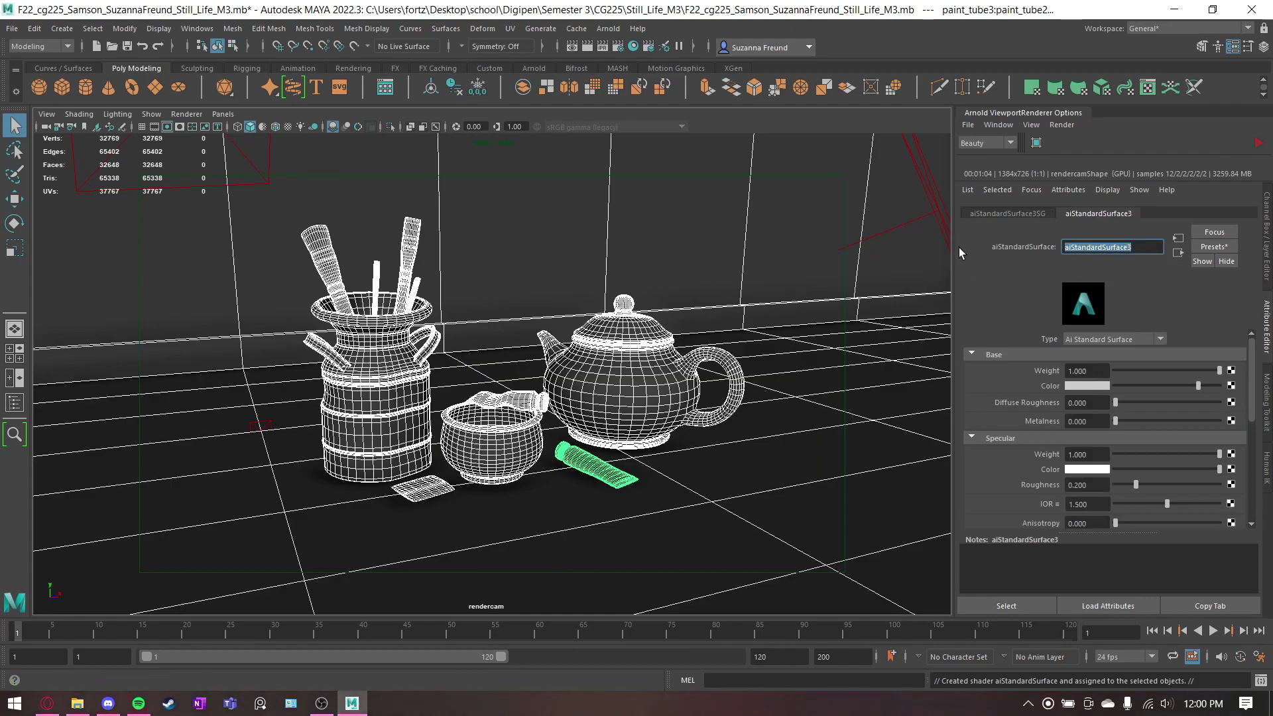
type("still_life")
key("Return")
left_click(1118, 245)
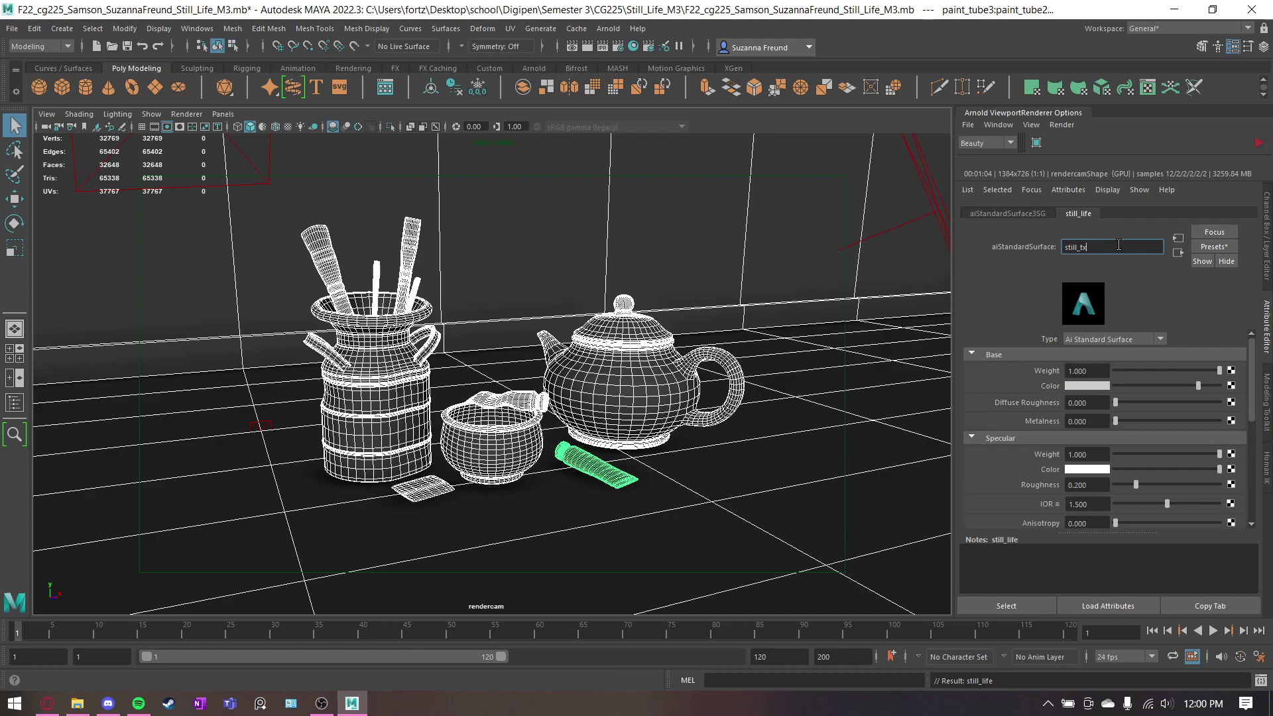
key("Return")
Step: Connect a File texture to Base Color and pick CG225/Still_Life_M3/sourceimages/BaseColor.1001.png
left_click(1231, 386)
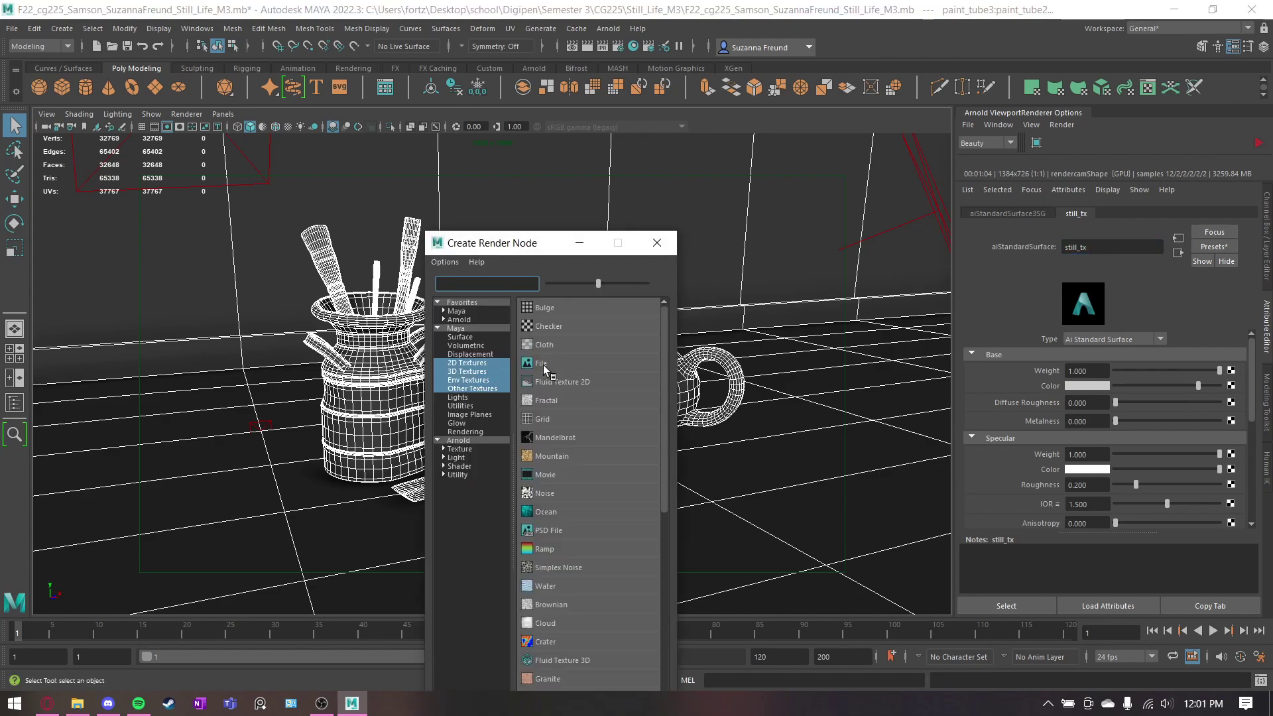
left_click(541, 368)
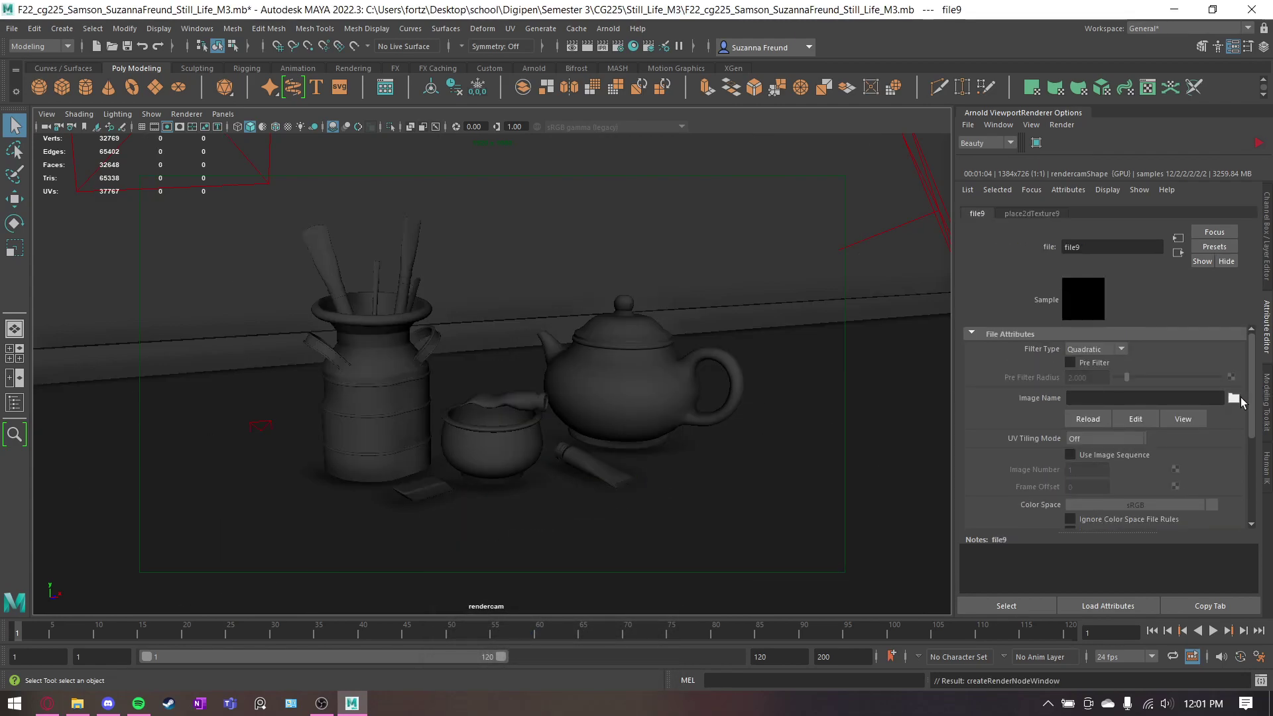
left_click(1234, 398)
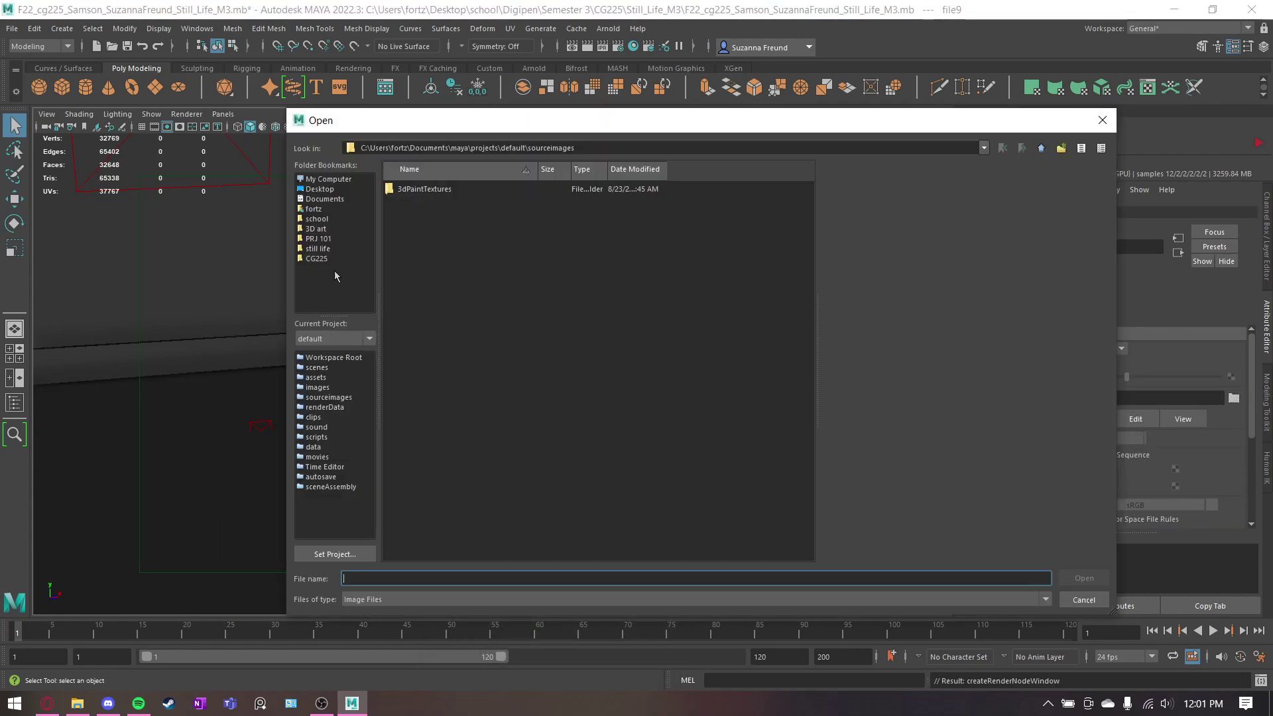
left_click(317, 249)
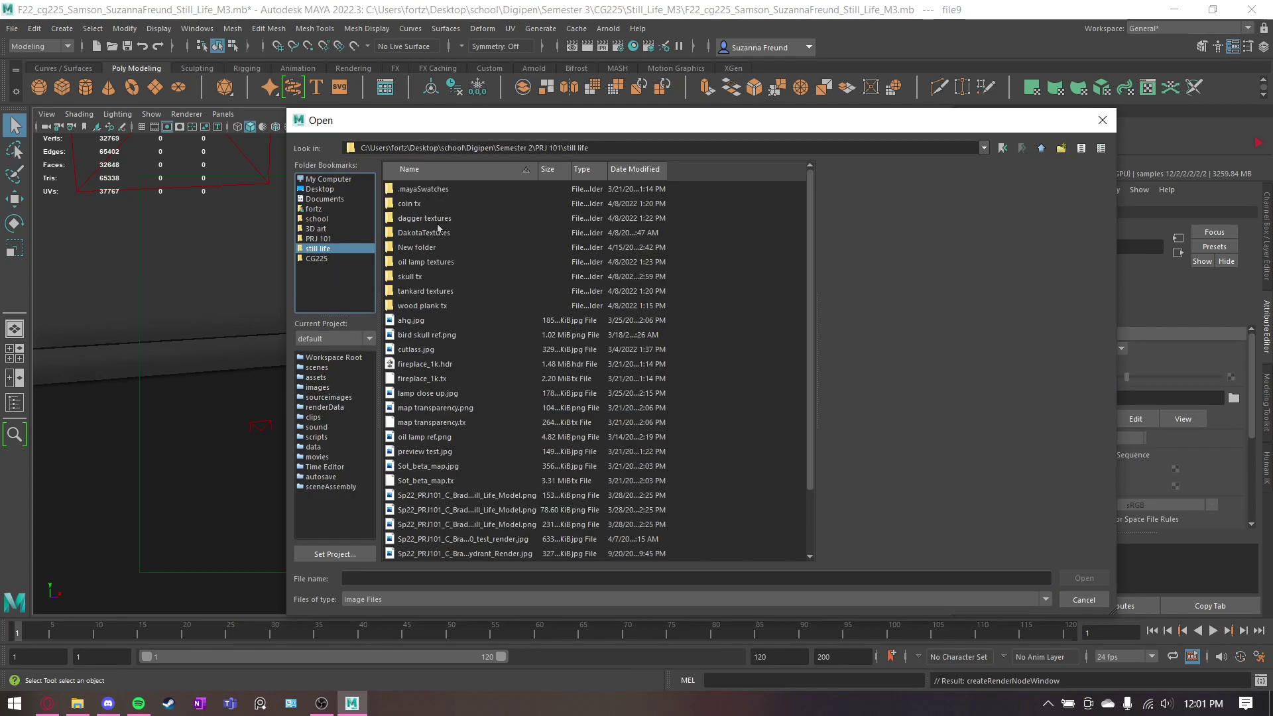
left_click(335, 259)
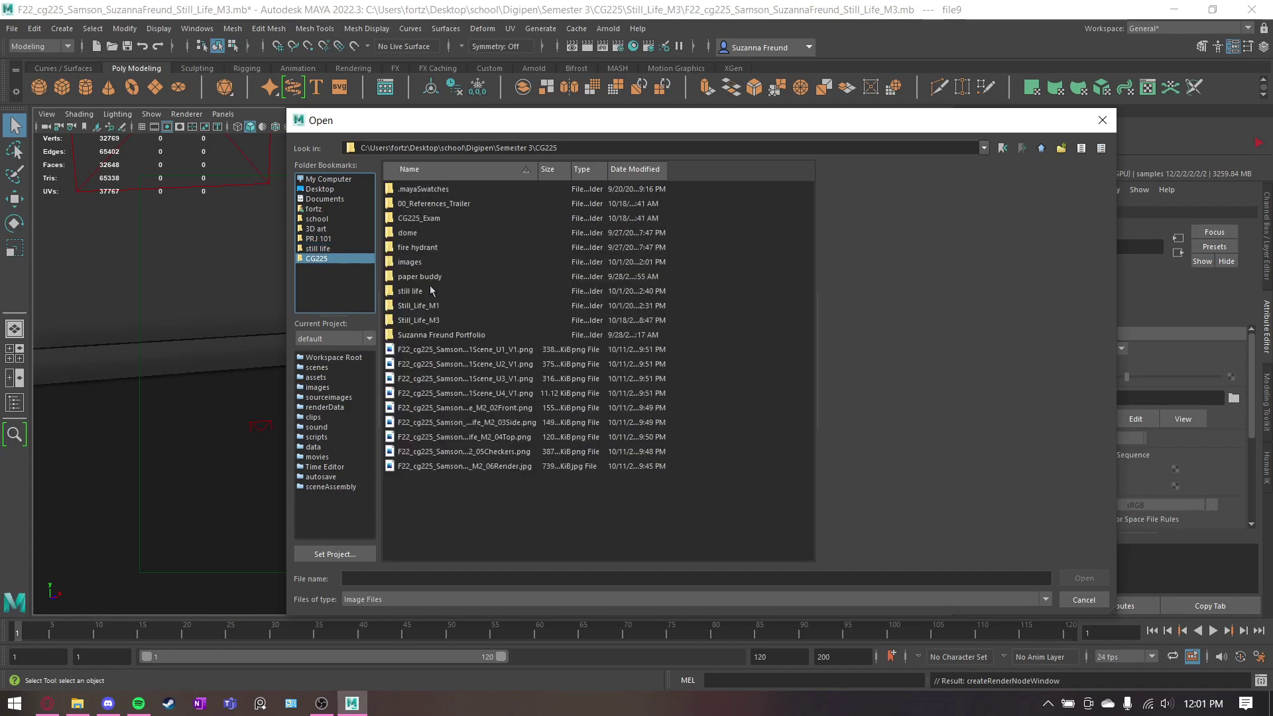
double_click(432, 321)
double_click(428, 204)
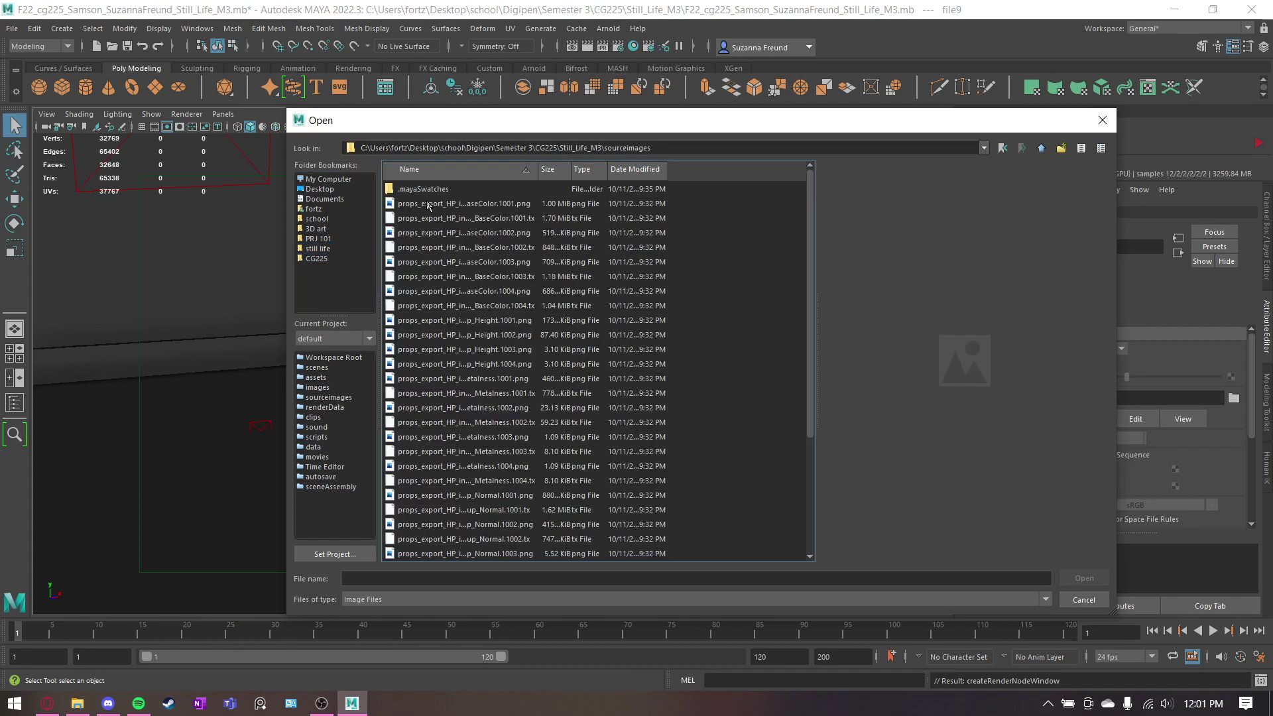
left_click(428, 204)
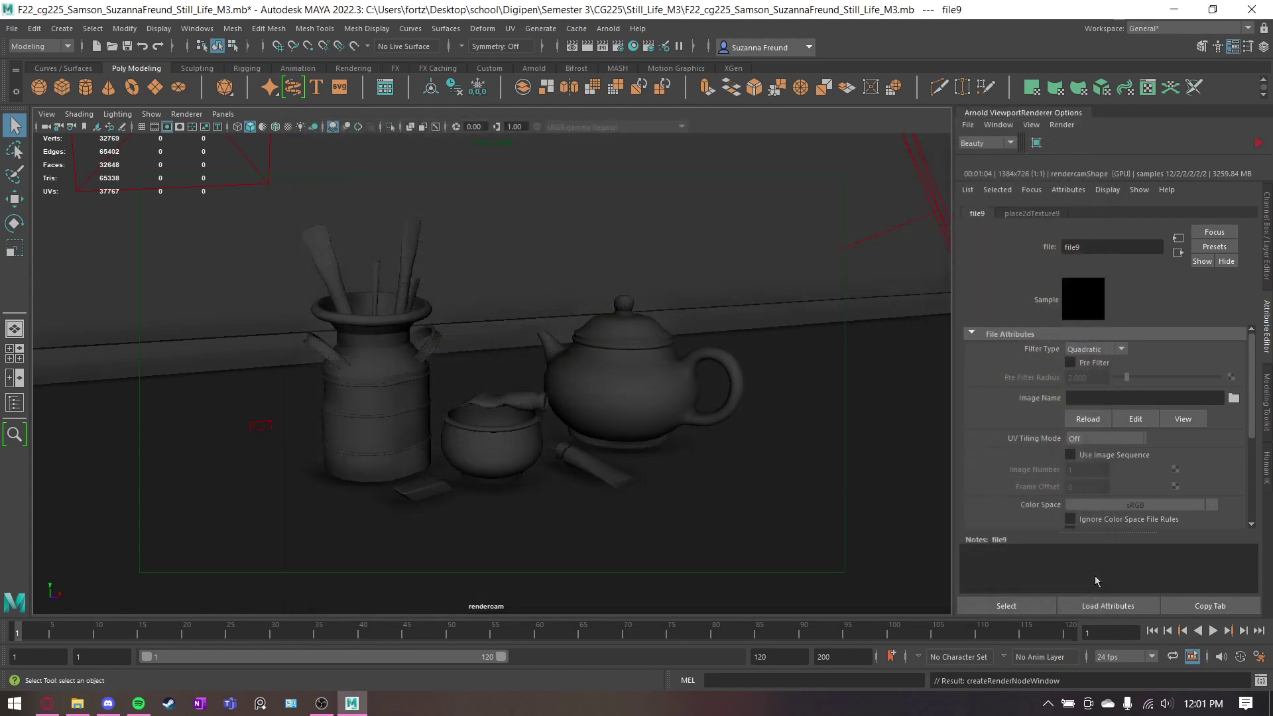
Step: Load BaseColor.1001.png into file9 and set its UV Tiling Mode to UDIM (Mari)
left_click(1094, 577)
left_click(1109, 439)
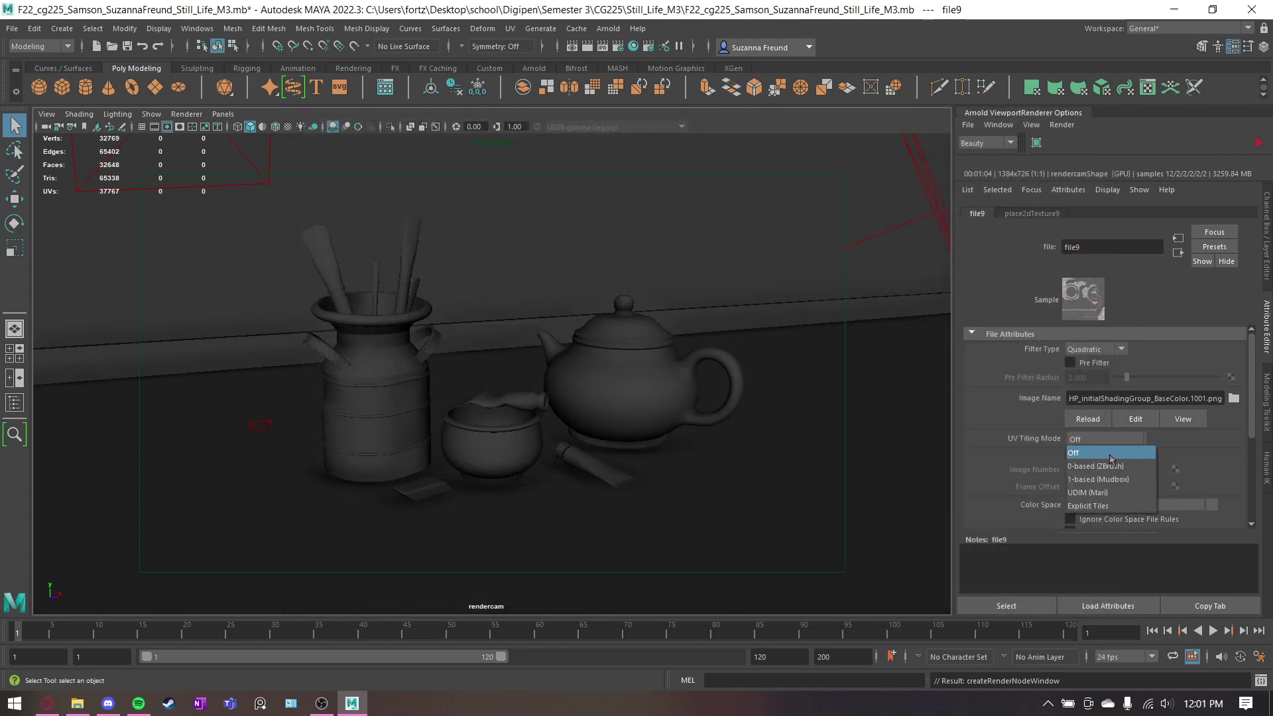
left_click(1106, 494)
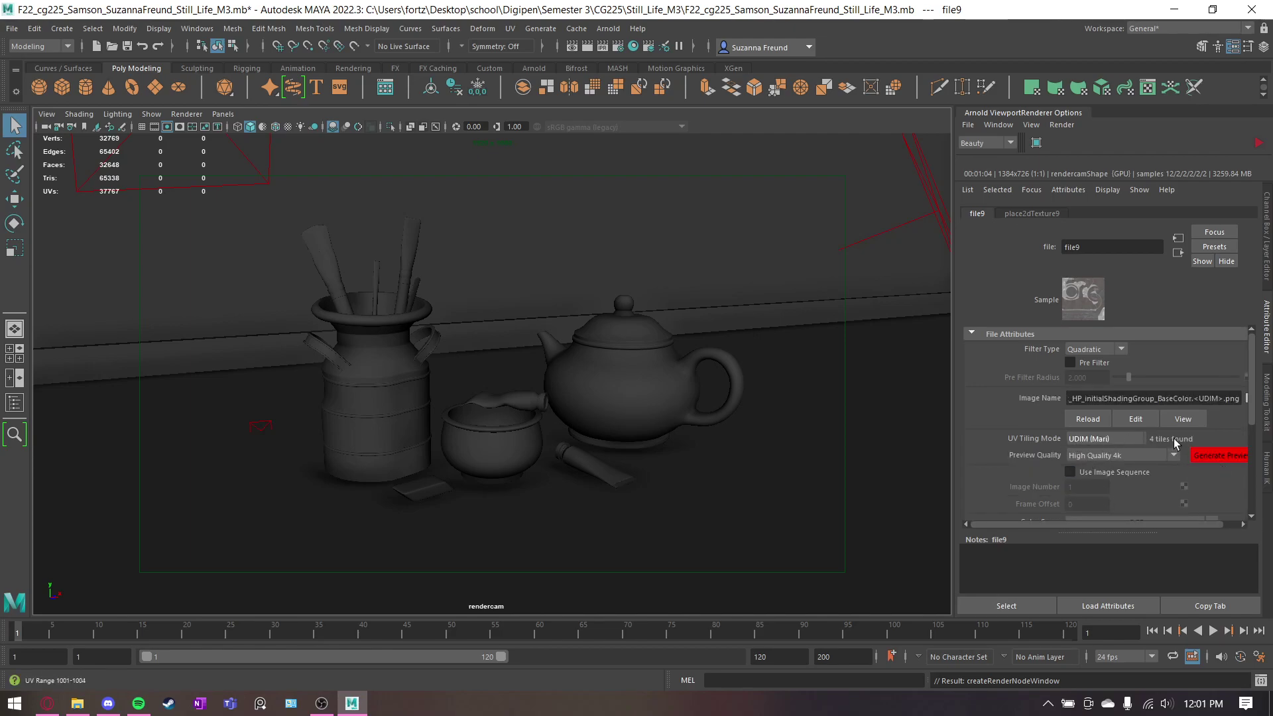
Step: Turn on textured viewport shading and expand file9's Color Balance section
left_click(287, 127)
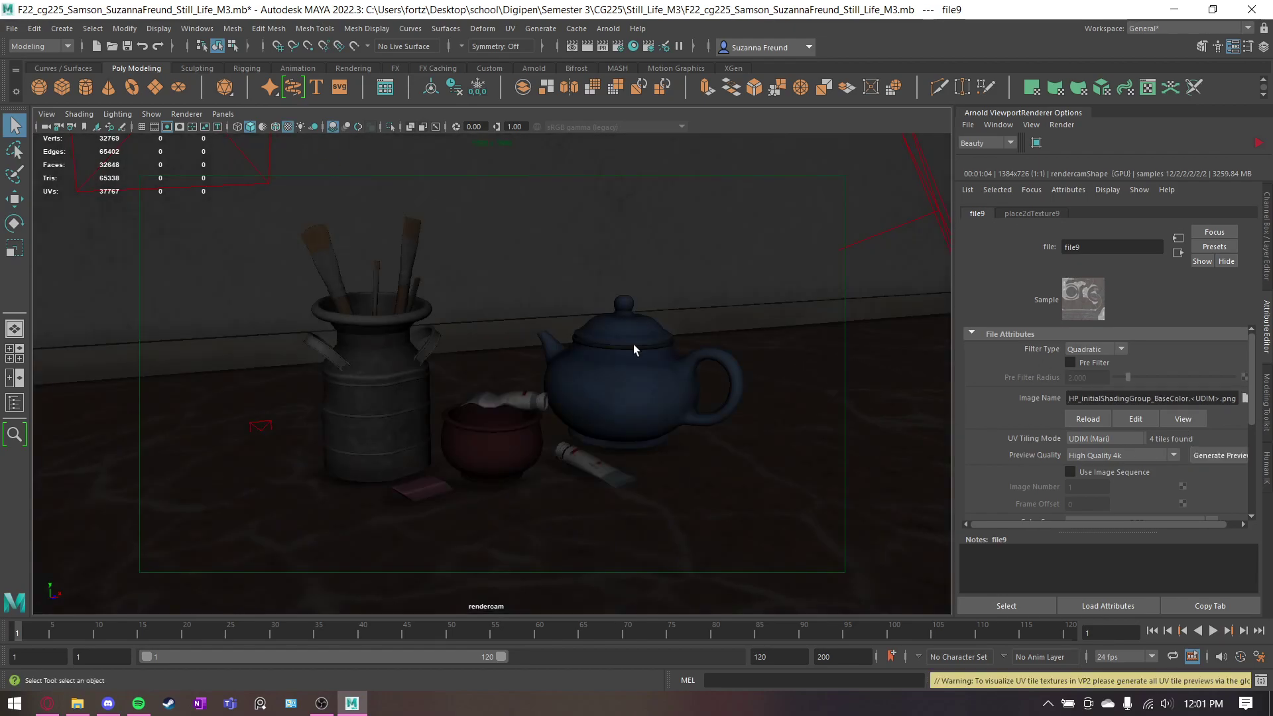
scroll(1077, 440, "down", 5)
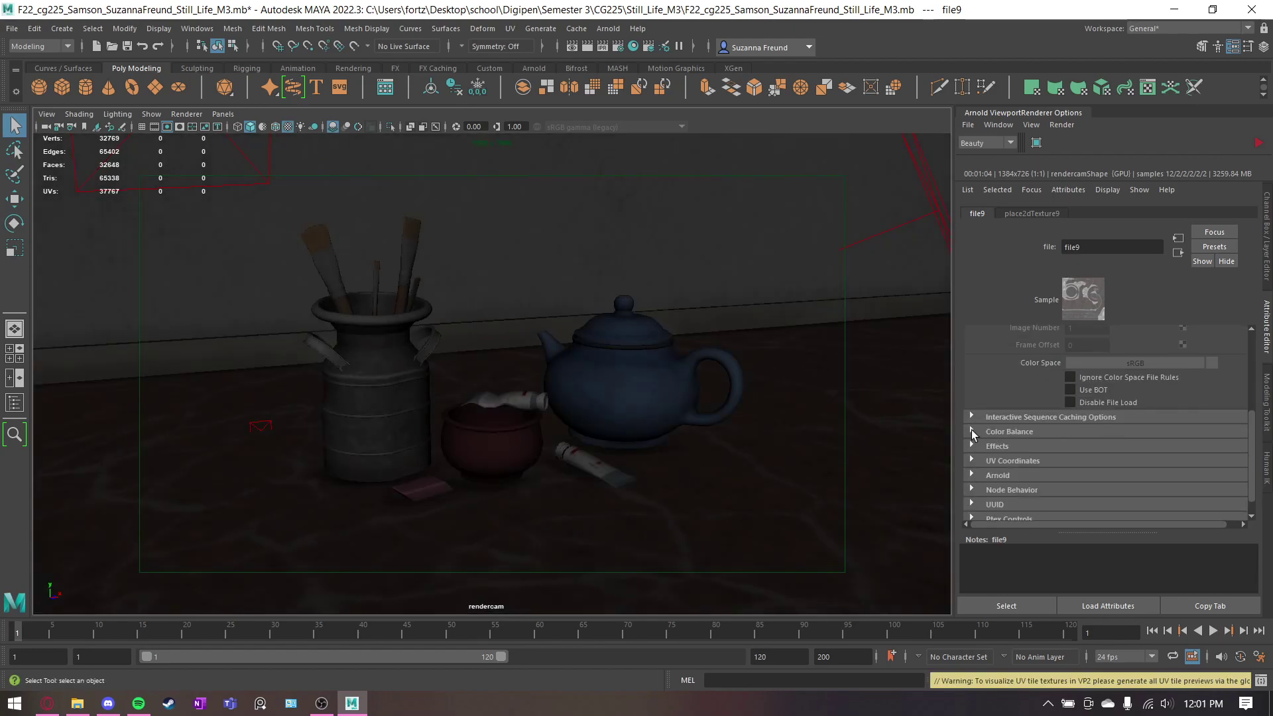
left_click(972, 431)
scroll(1167, 428, "down", 1)
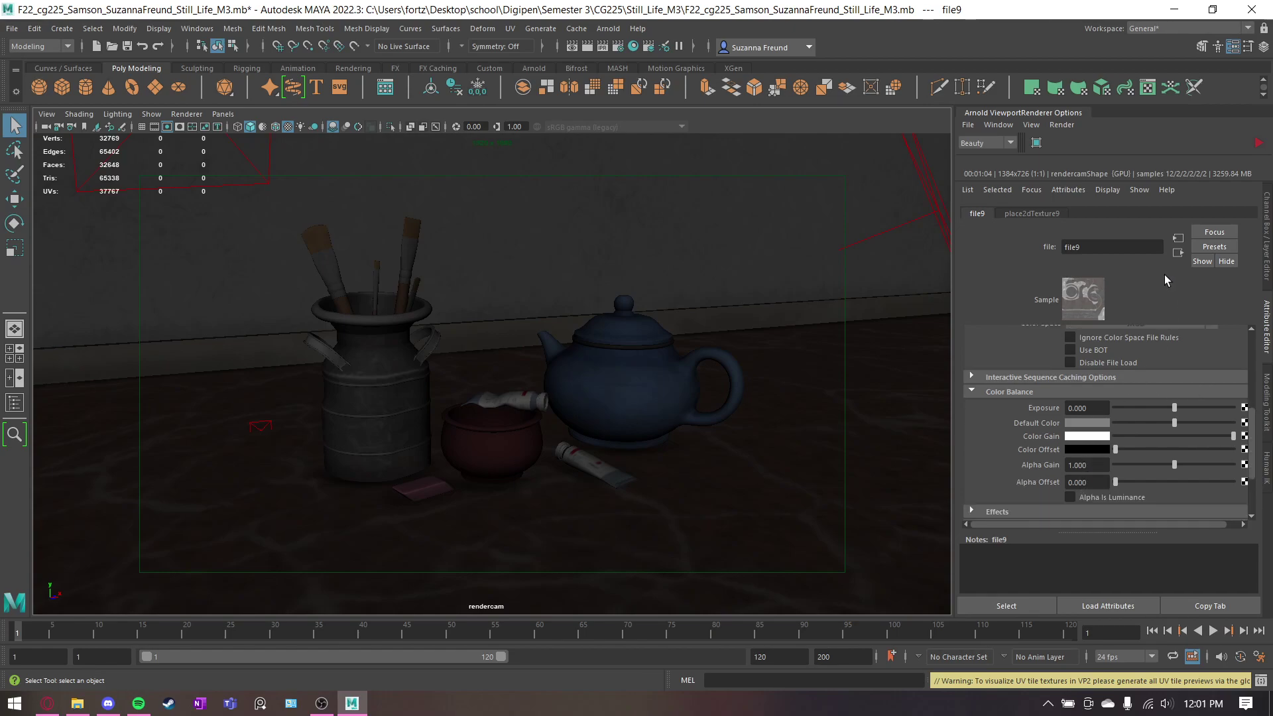
scroll(1162, 378, "up", 5)
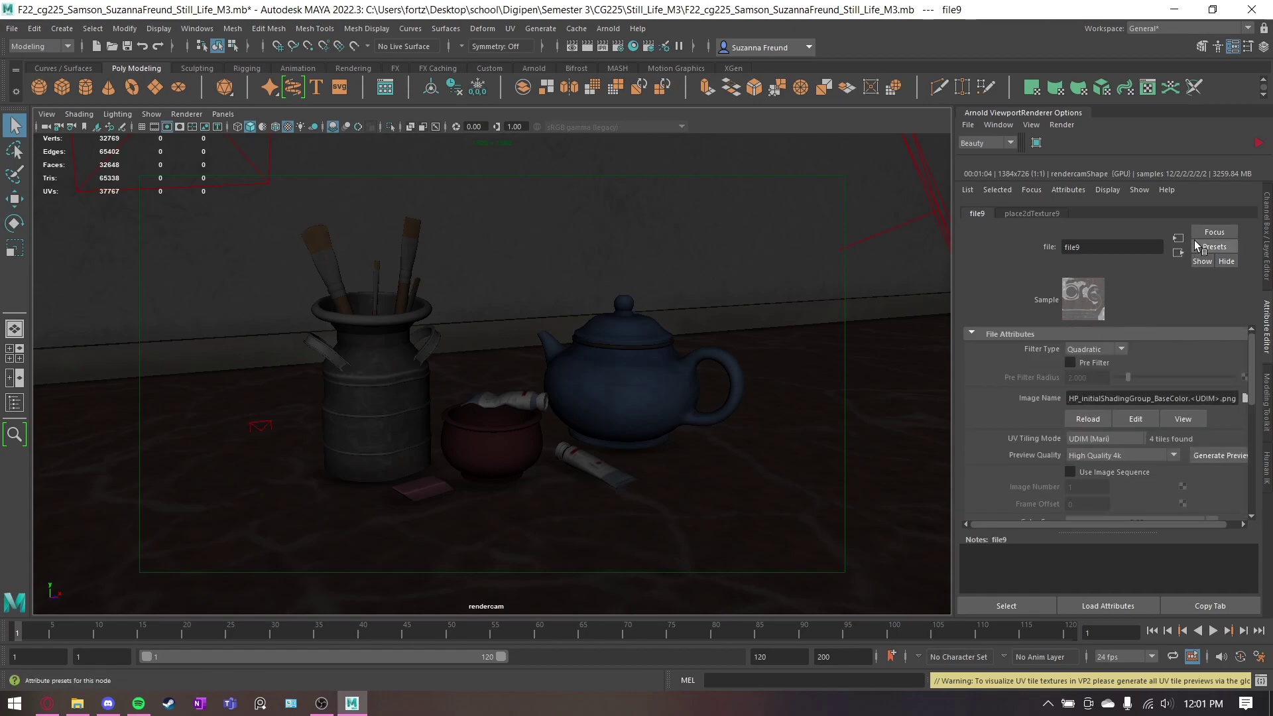
Step: Connect a File texture to still_tx's Metalness and pick Still_Life_M3/sourceimages/Metalness.1001.png
left_click(1178, 253)
left_click(1231, 422)
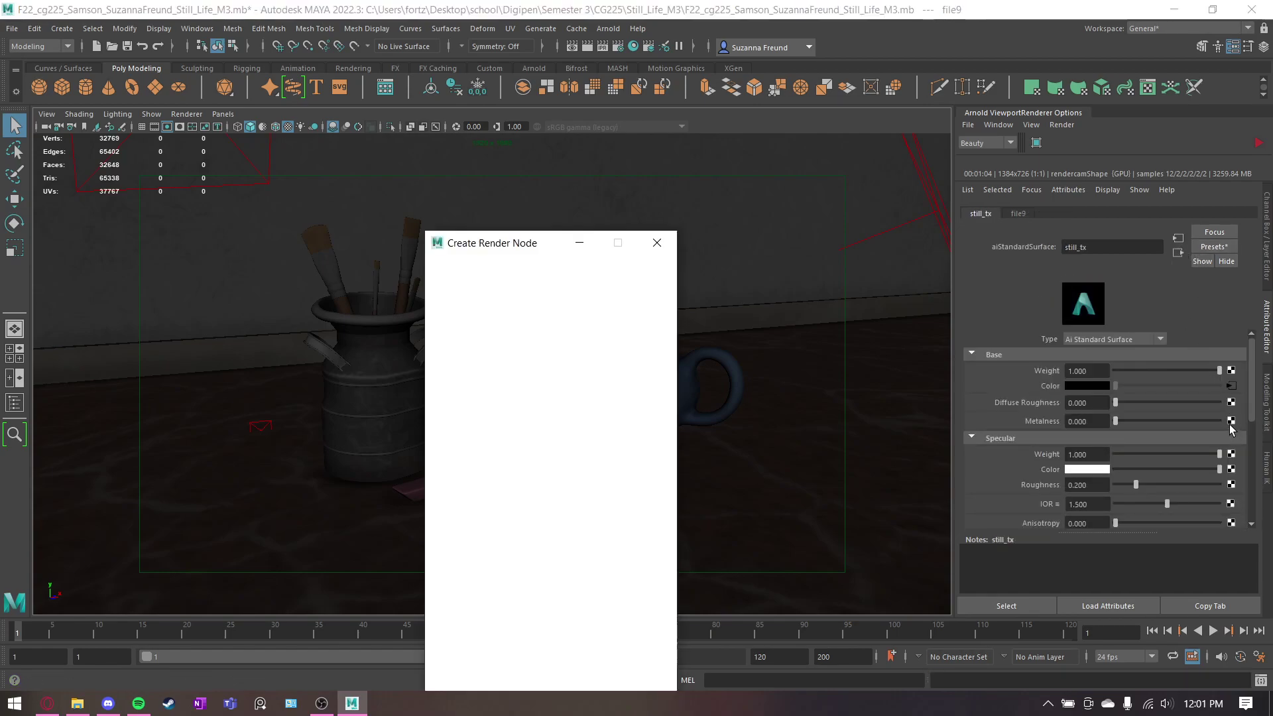
left_click(534, 363)
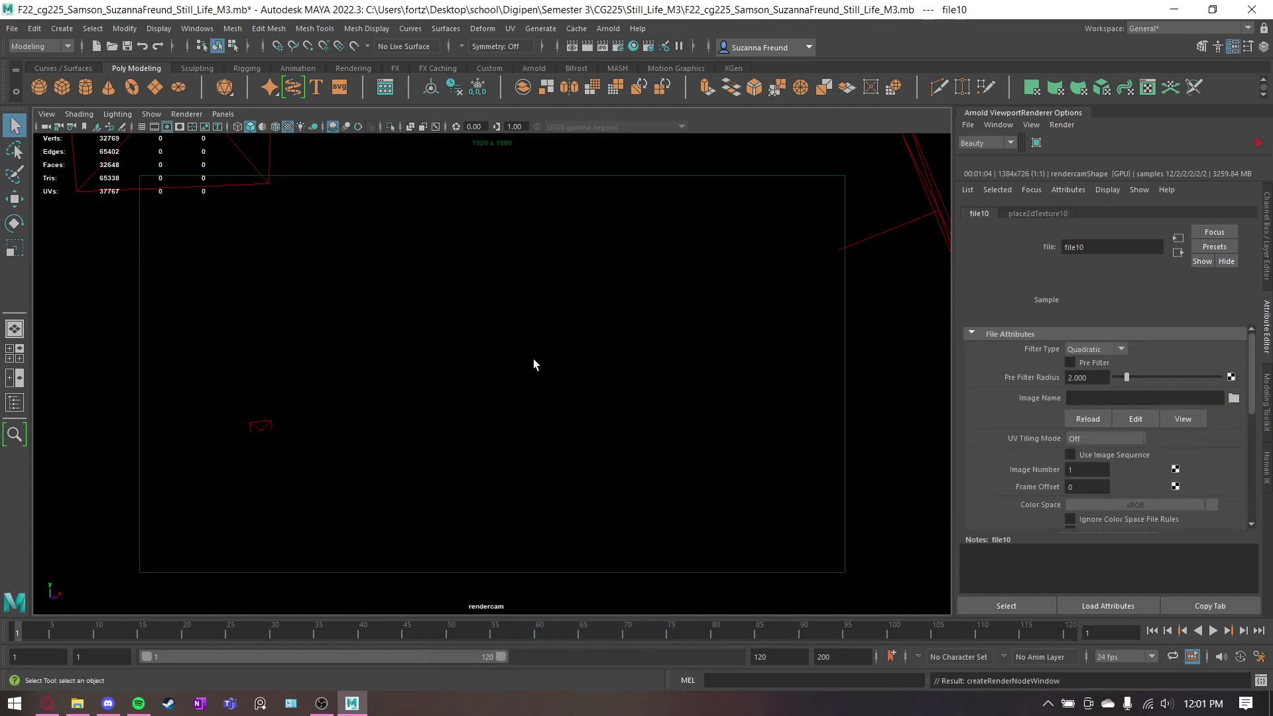
left_click(1234, 398)
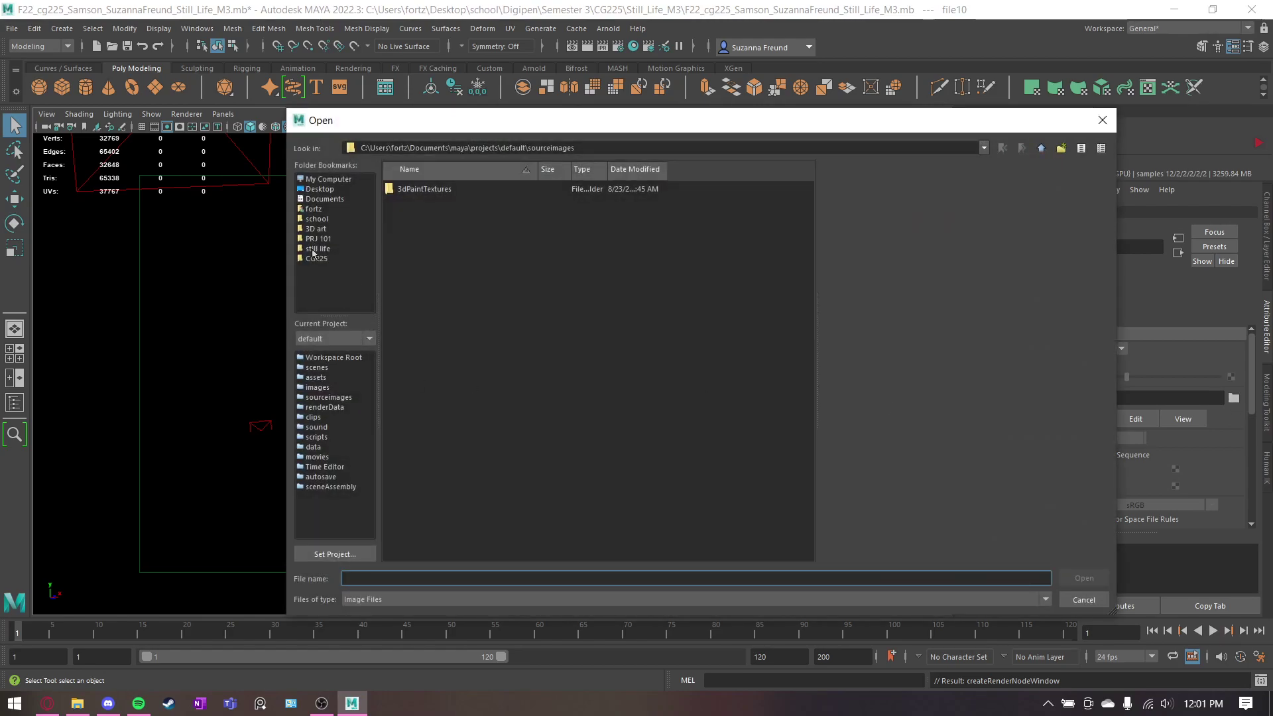
left_click(316, 260)
double_click(447, 319)
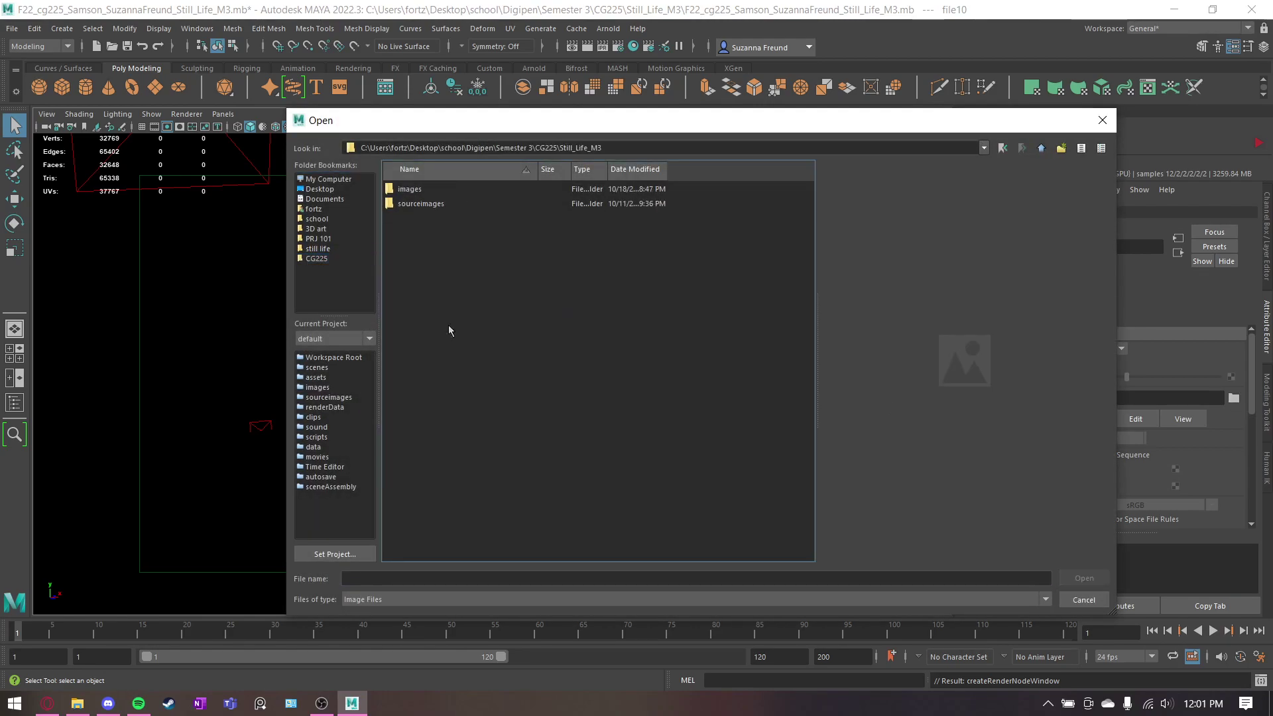
left_click(446, 203)
double_click(446, 202)
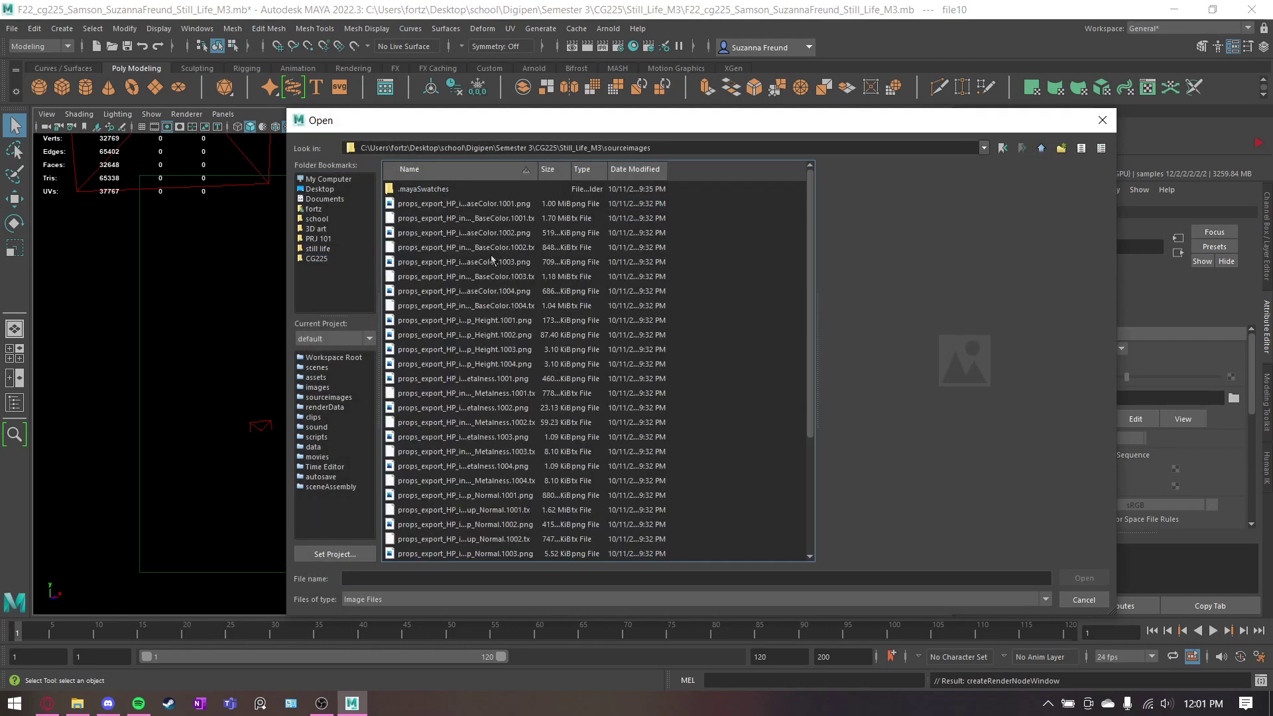
left_click(523, 378)
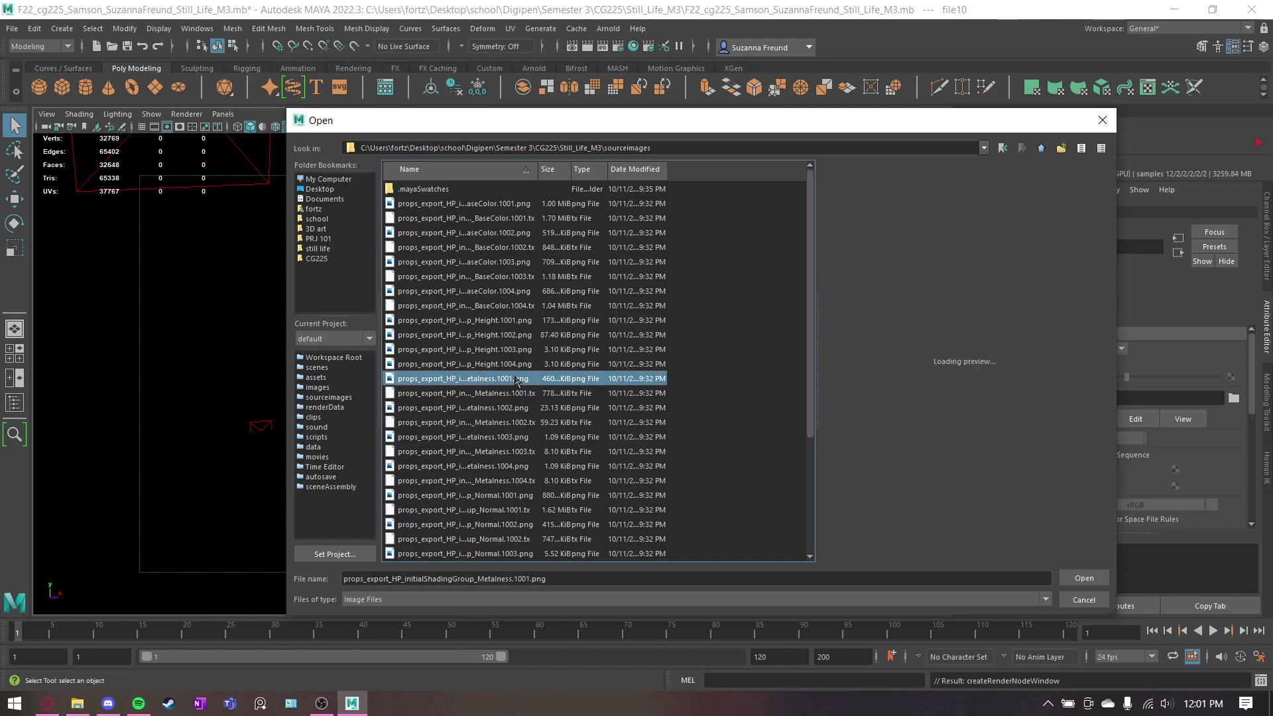
Step: Load Metalness.1001.png into file10, enable Alpha Is Luminance, set UDIM (Mari) tiling and generate the preview
left_click(1102, 584)
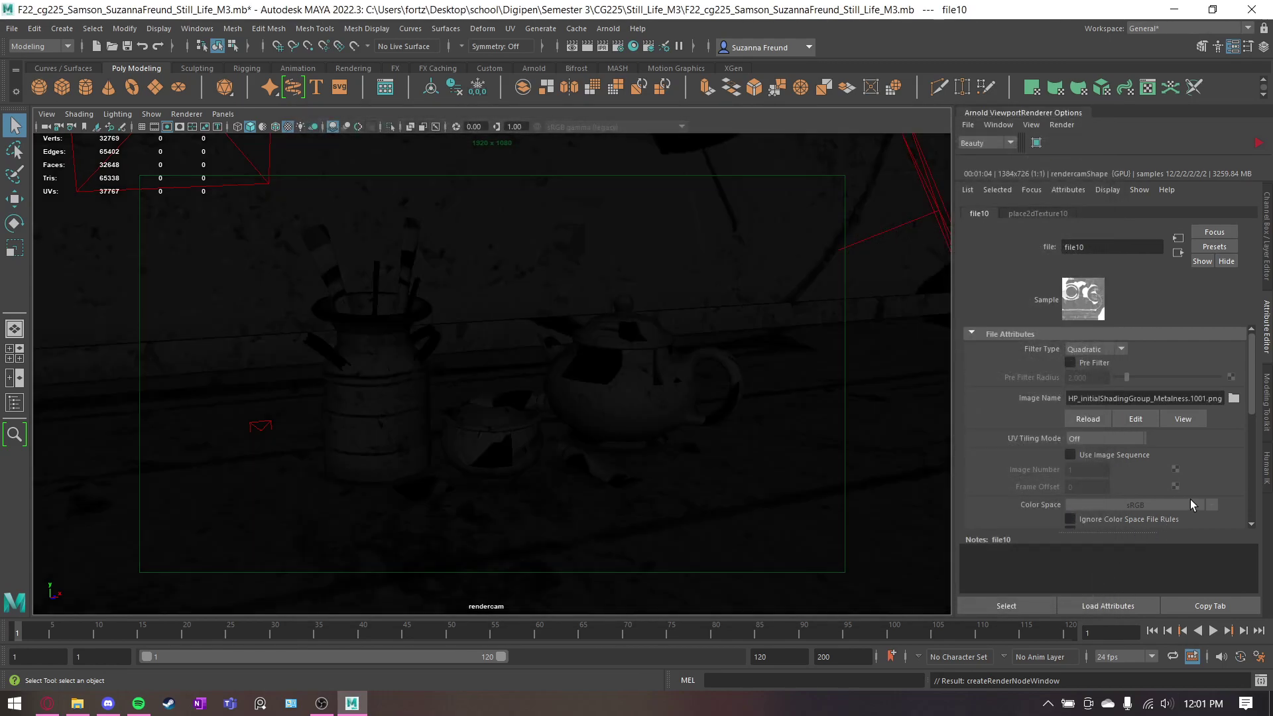
scroll(1202, 500, "down", 5)
left_click(1069, 439)
scroll(1127, 443, "up", 3)
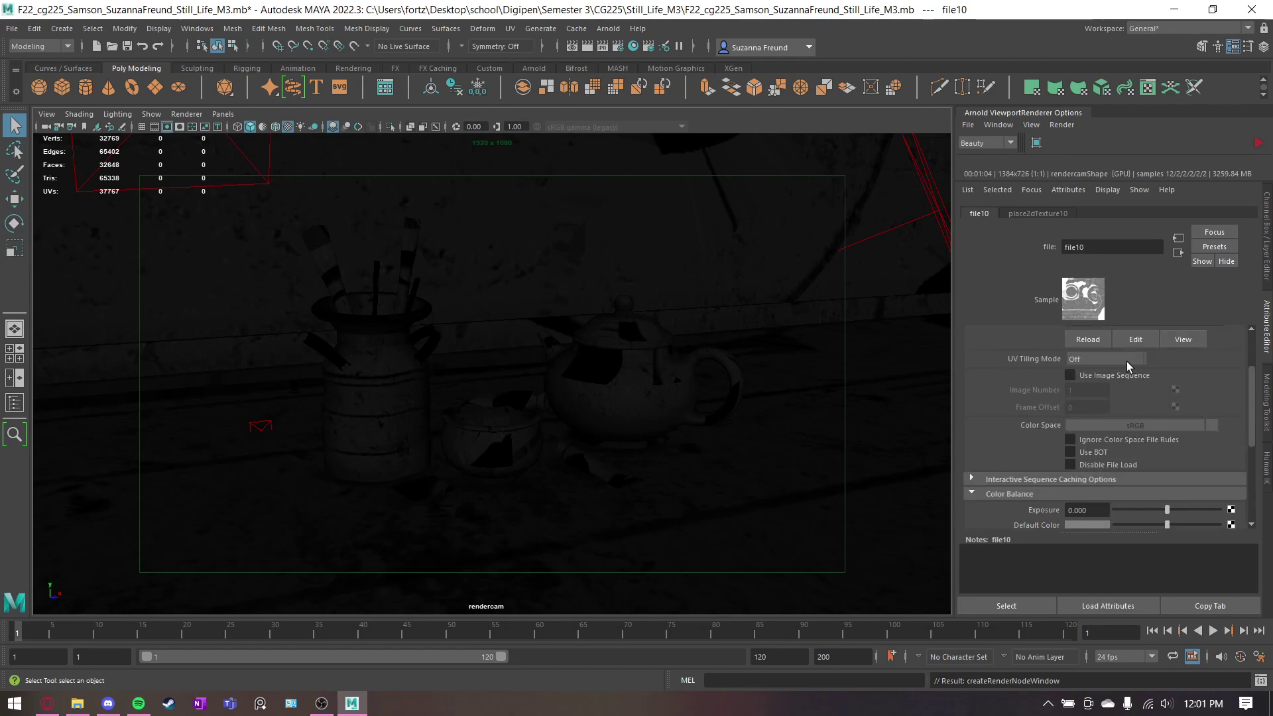
left_click(1106, 359)
left_click(1101, 416)
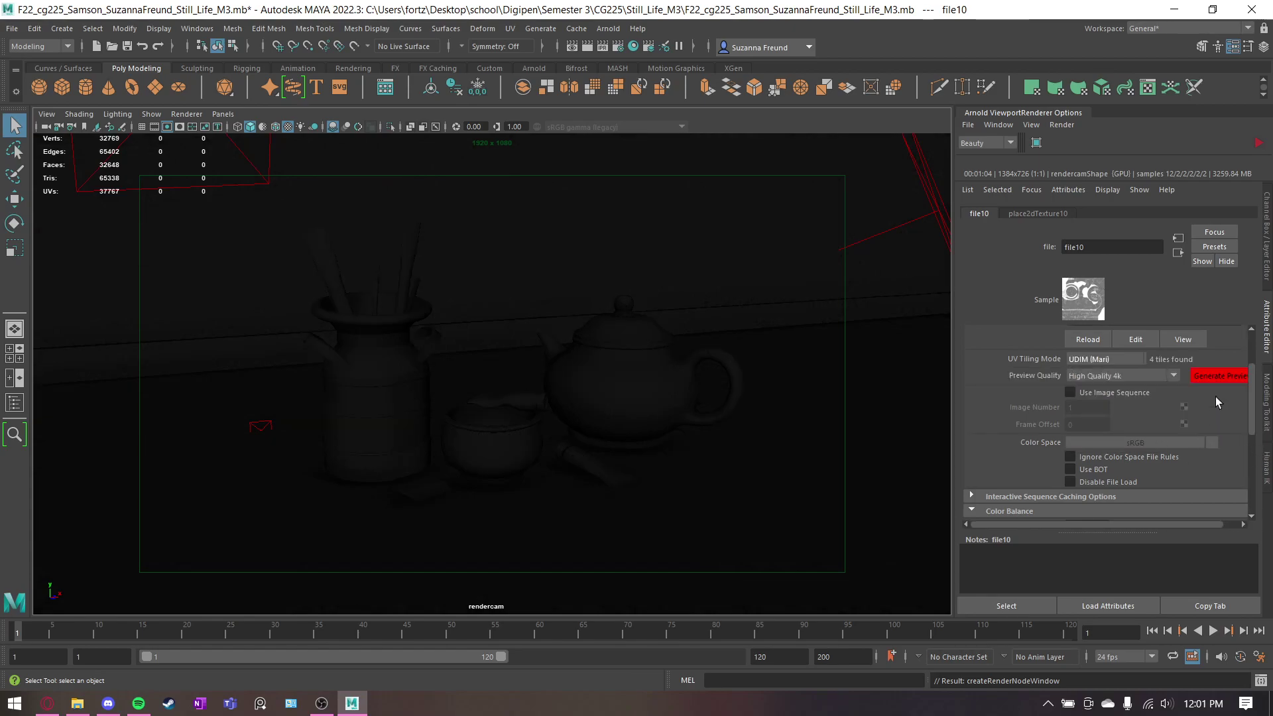
left_click(1217, 376)
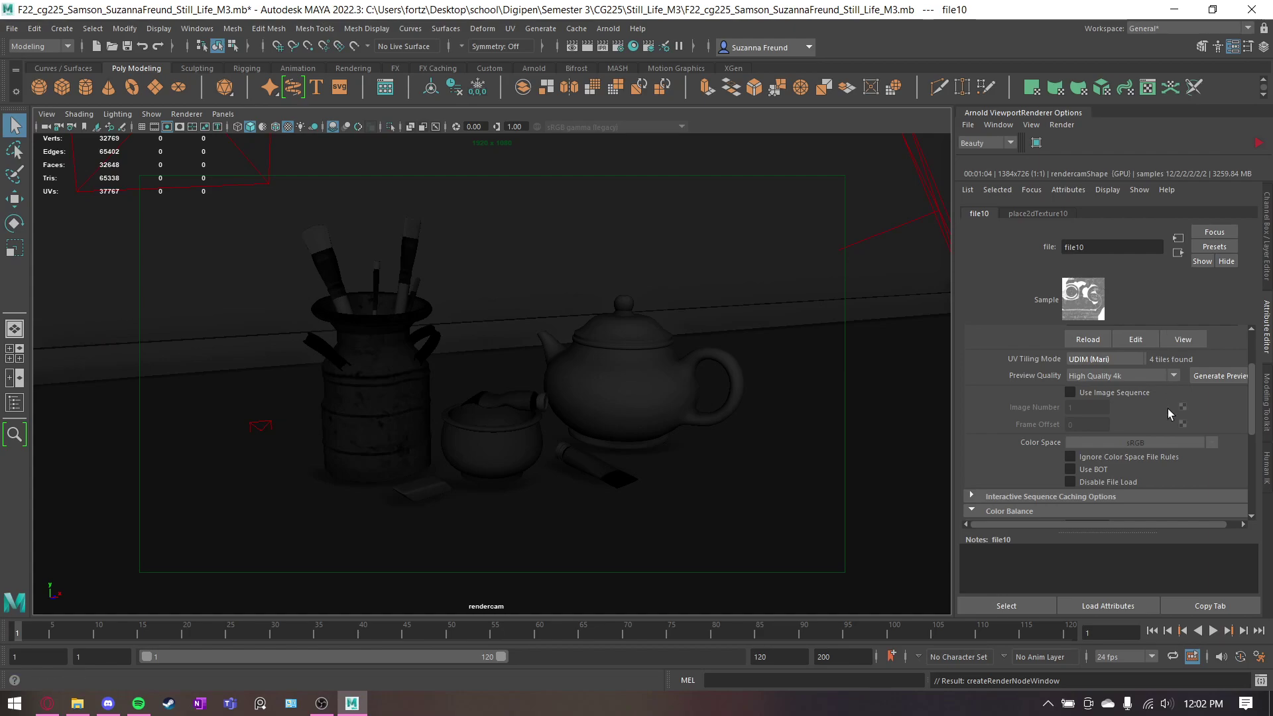
scroll(1169, 413, "up", 3)
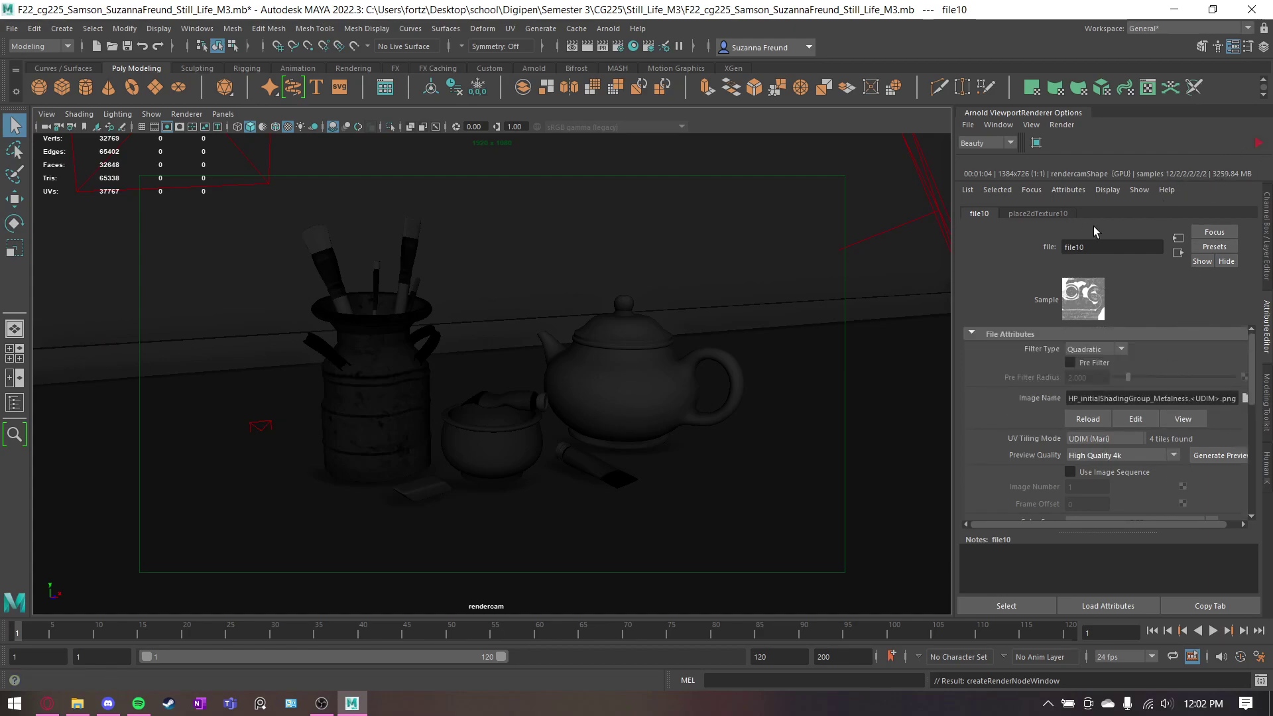
Step: Connect a new File texture node to still_tx's Specular Roughness
left_click(1178, 253)
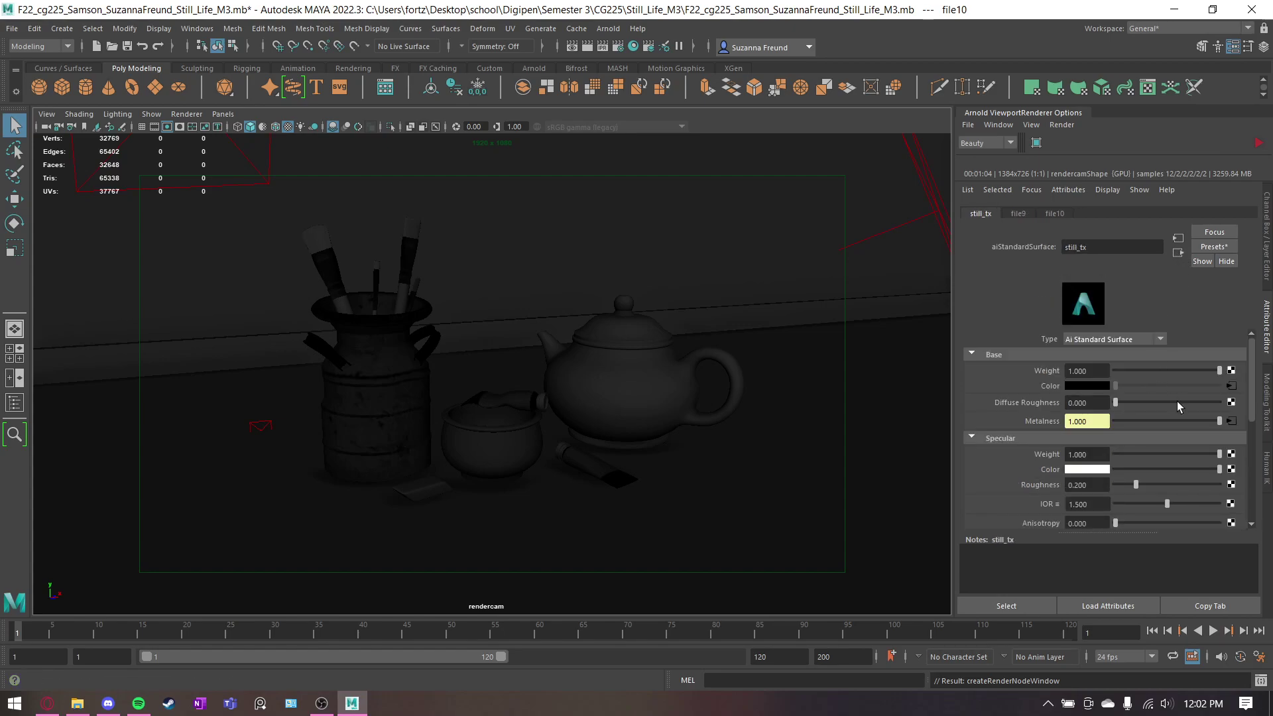
scroll(1179, 406, "down", 1)
left_click(1231, 445)
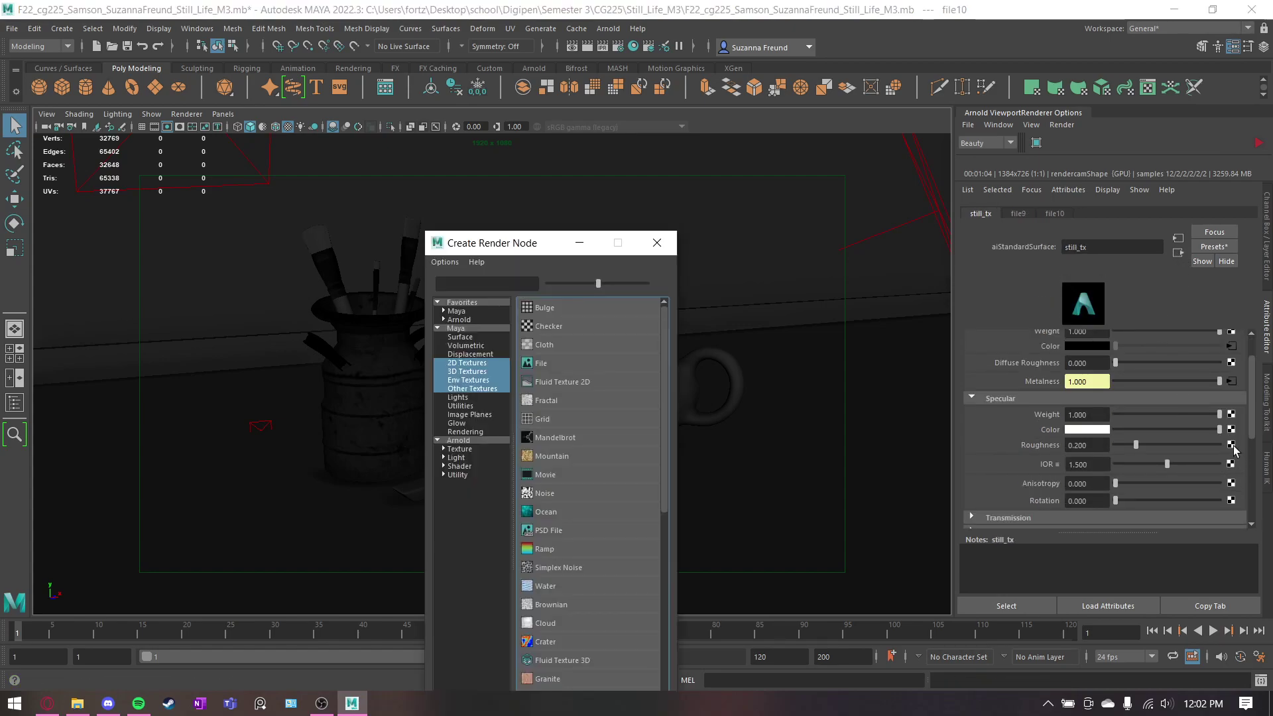
scroll(1099, 409, "up", 1)
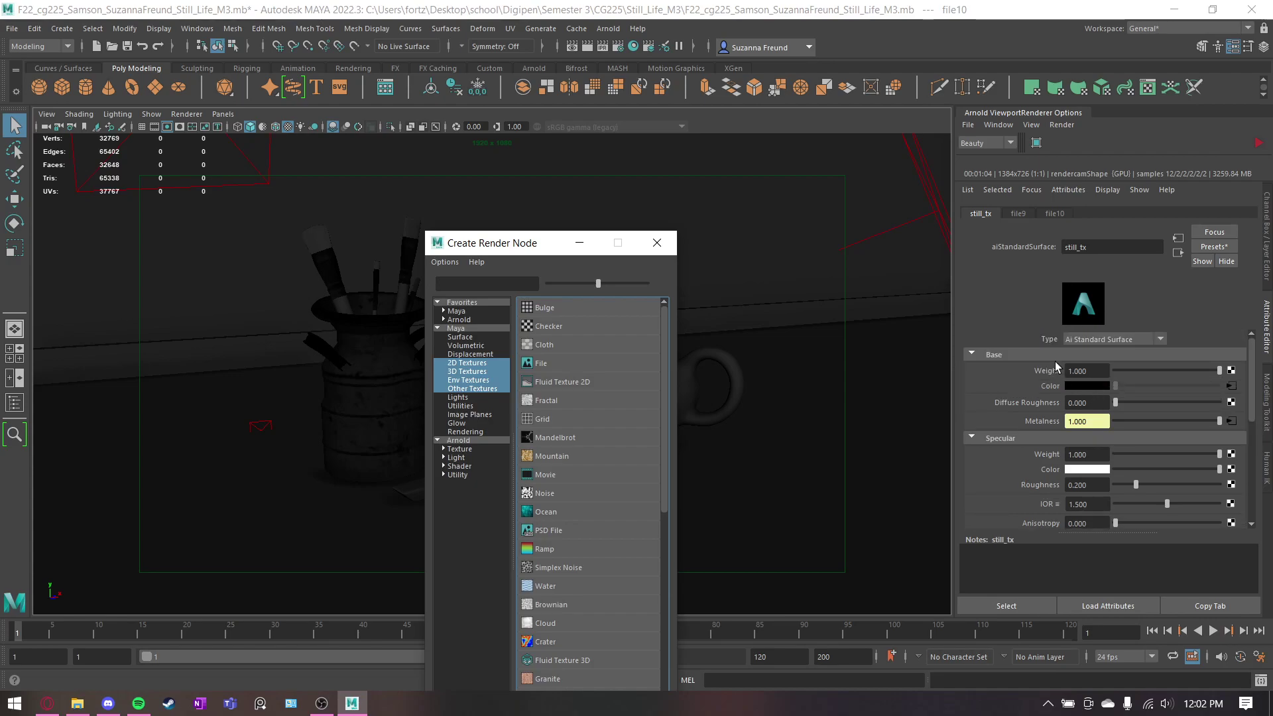
scroll(1100, 441, "down", 1)
left_click(535, 364)
Step: Load Roughness.1001.png from Still_Life_M3/sourceimages into file11
left_click(1234, 397)
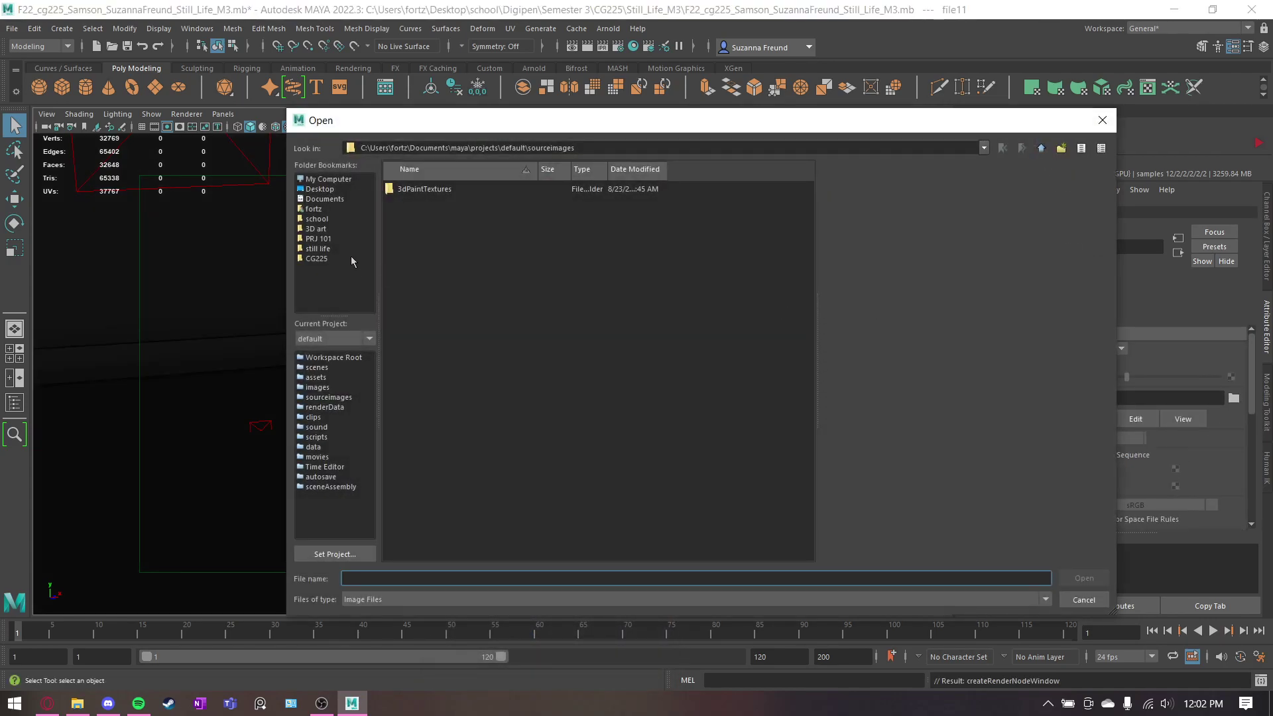
left_click(319, 259)
double_click(422, 320)
double_click(423, 203)
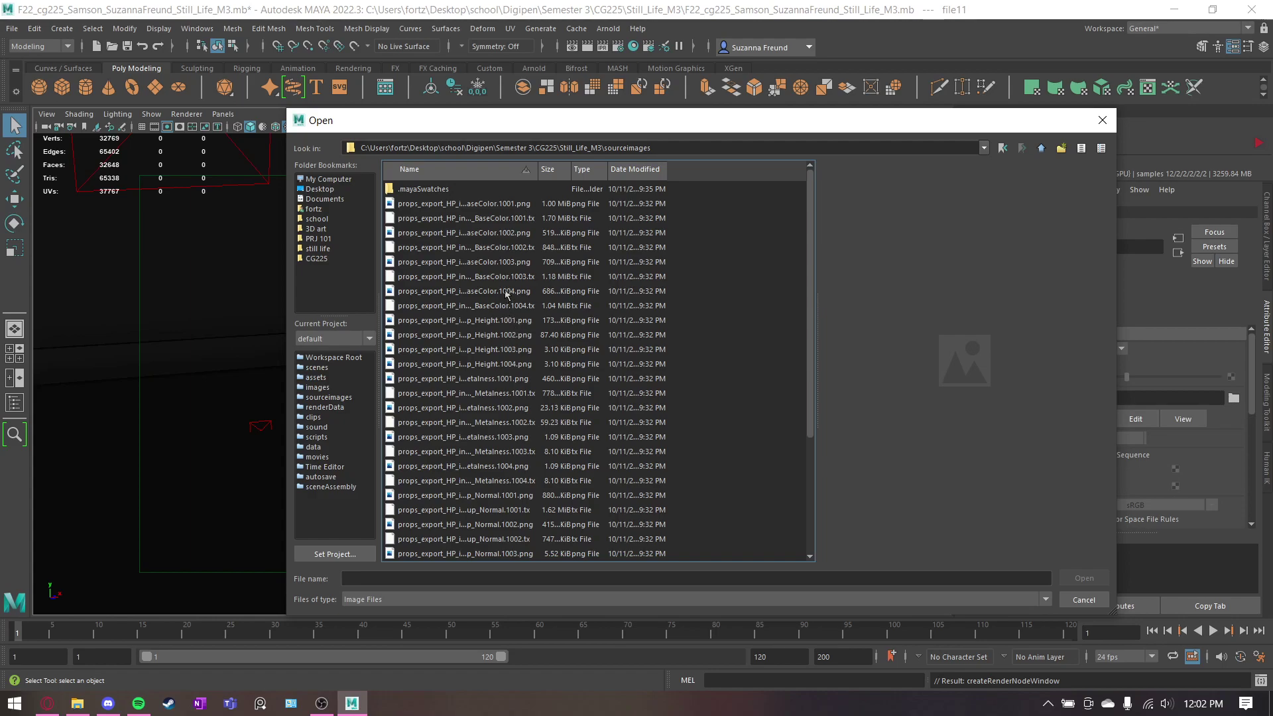
scroll(507, 295, "down", 2)
scroll(508, 295, "down", 2)
double_click(524, 453)
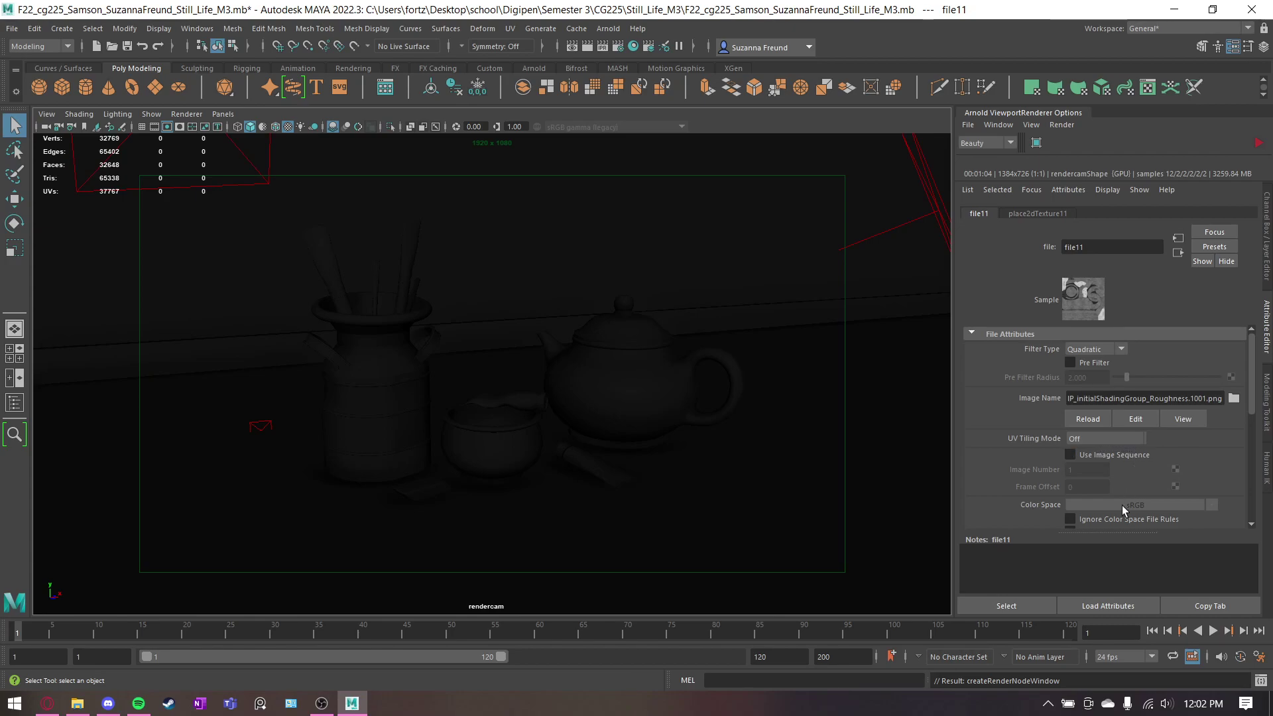
Step: Set file11's UV Tiling Mode to UDIM (Mari) and generate the tile preview
left_click(1126, 440)
left_click(1120, 489)
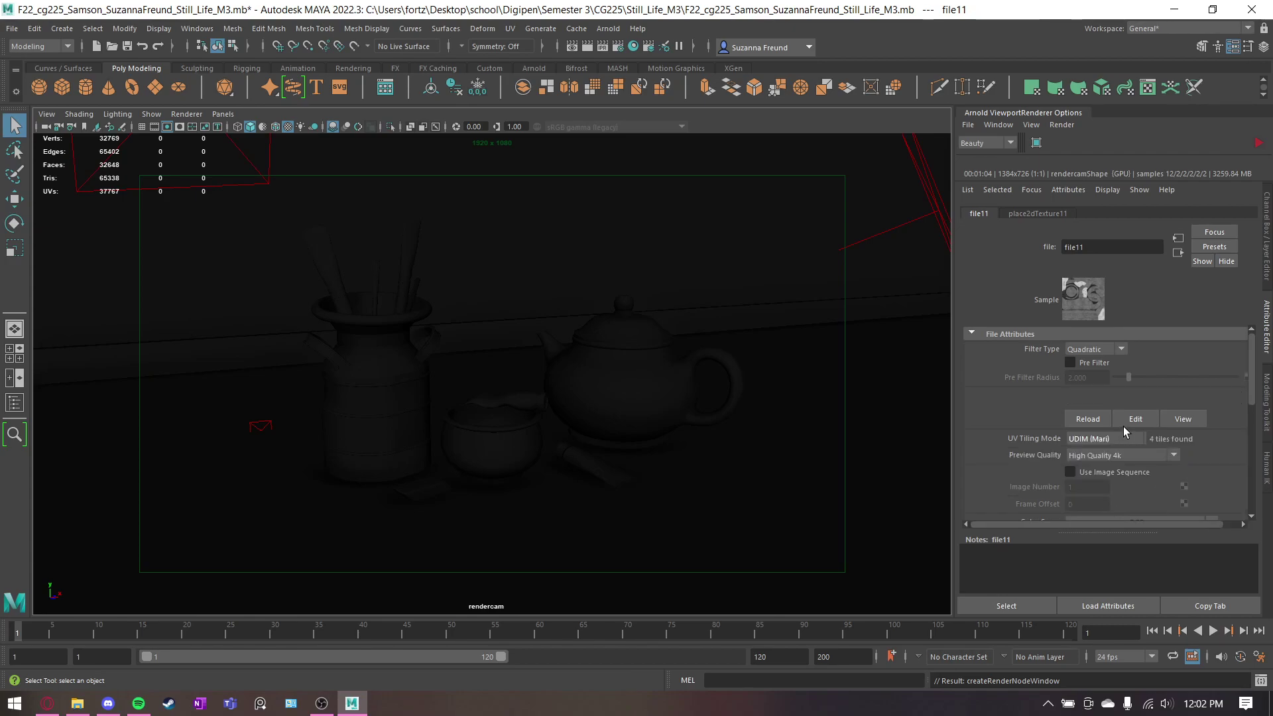
scroll(1124, 426, "down", 3)
scroll(1069, 500, "up", 6)
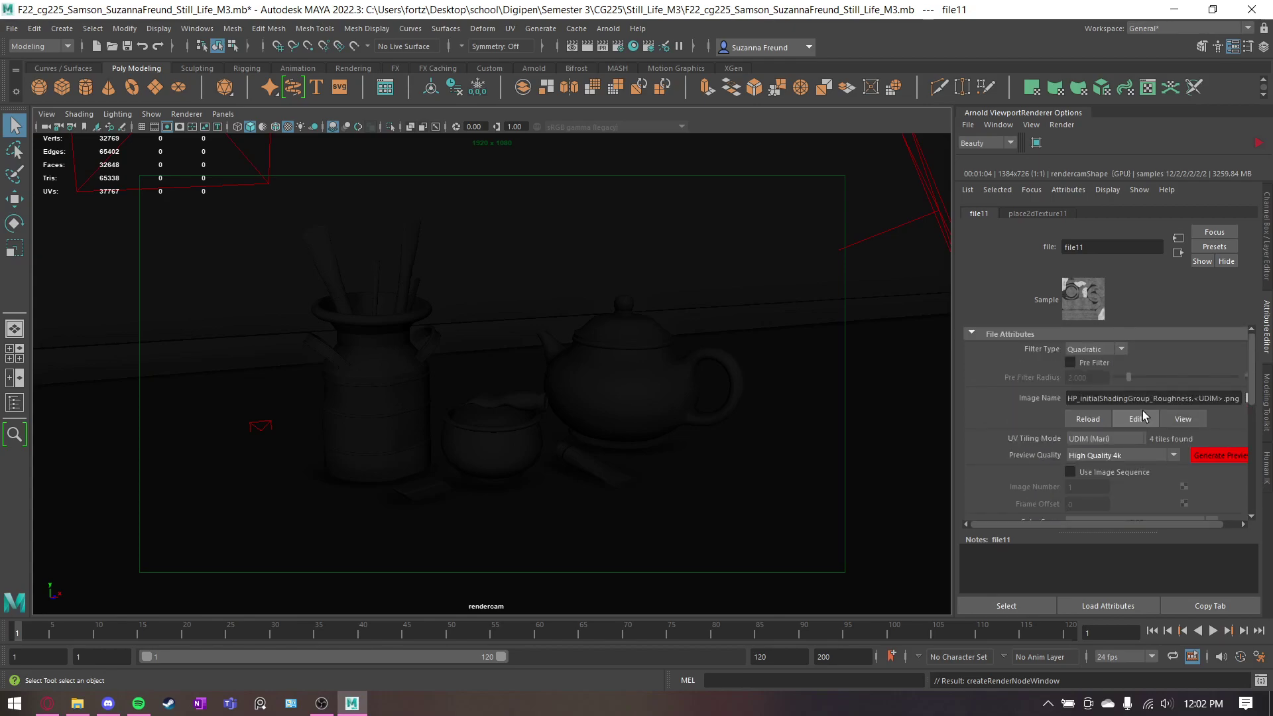
left_click(1211, 458)
Step: Check the metalness file node connected to still_tx, then return to the shader
left_click(1180, 254)
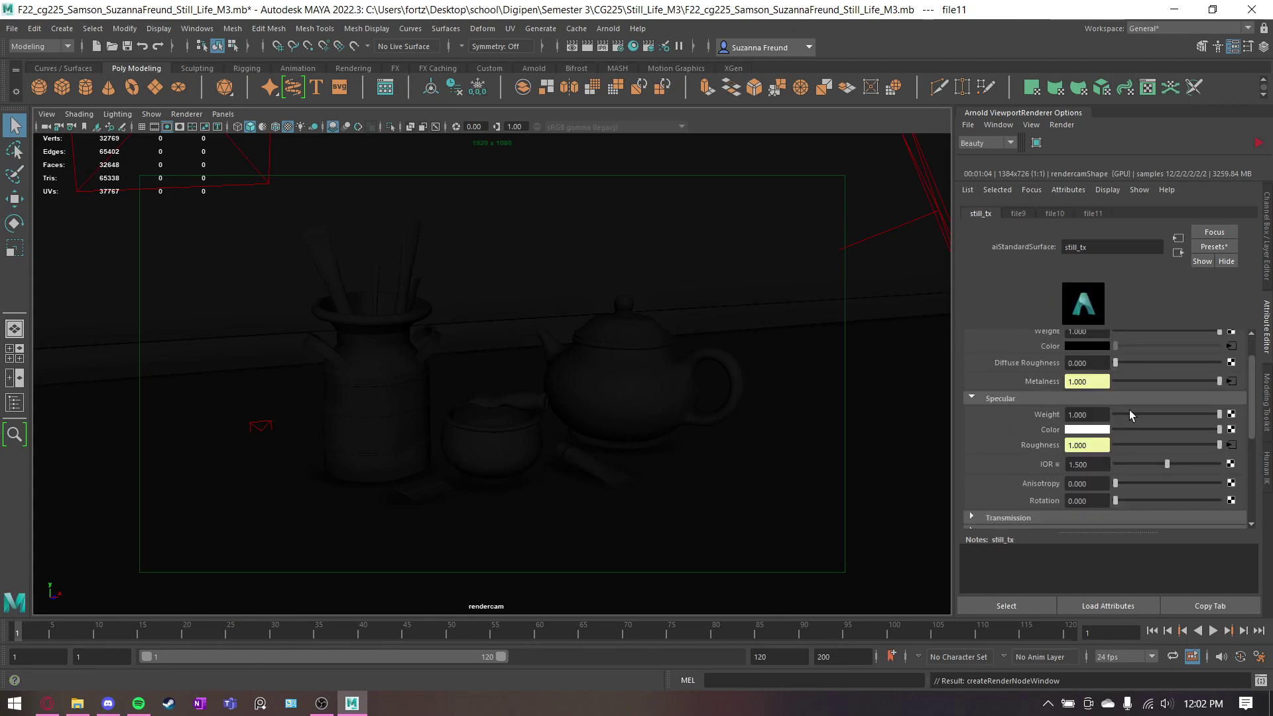
left_click(1231, 382)
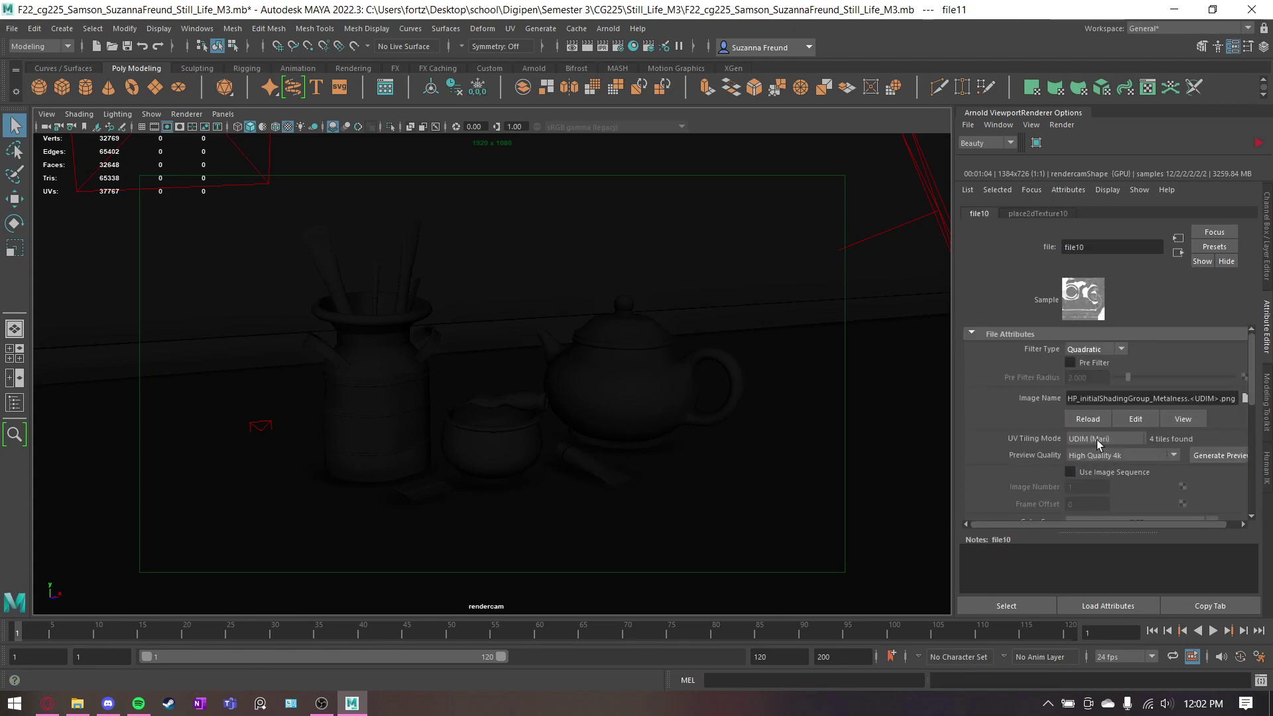
left_click(1178, 253)
Step: Connect a File texture to still_tx's Bump Mapping, used as Tangent Space Normals
scroll(1150, 396, "down", 5)
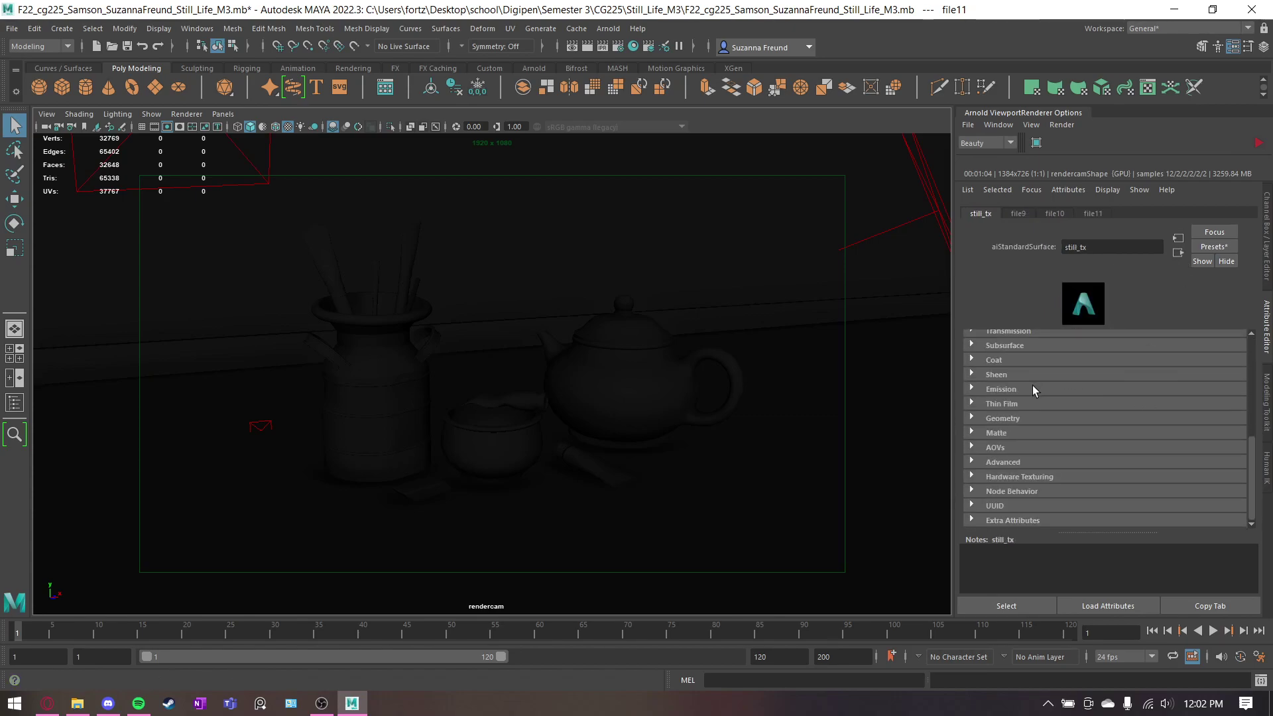
scroll(987, 387, "up", 1)
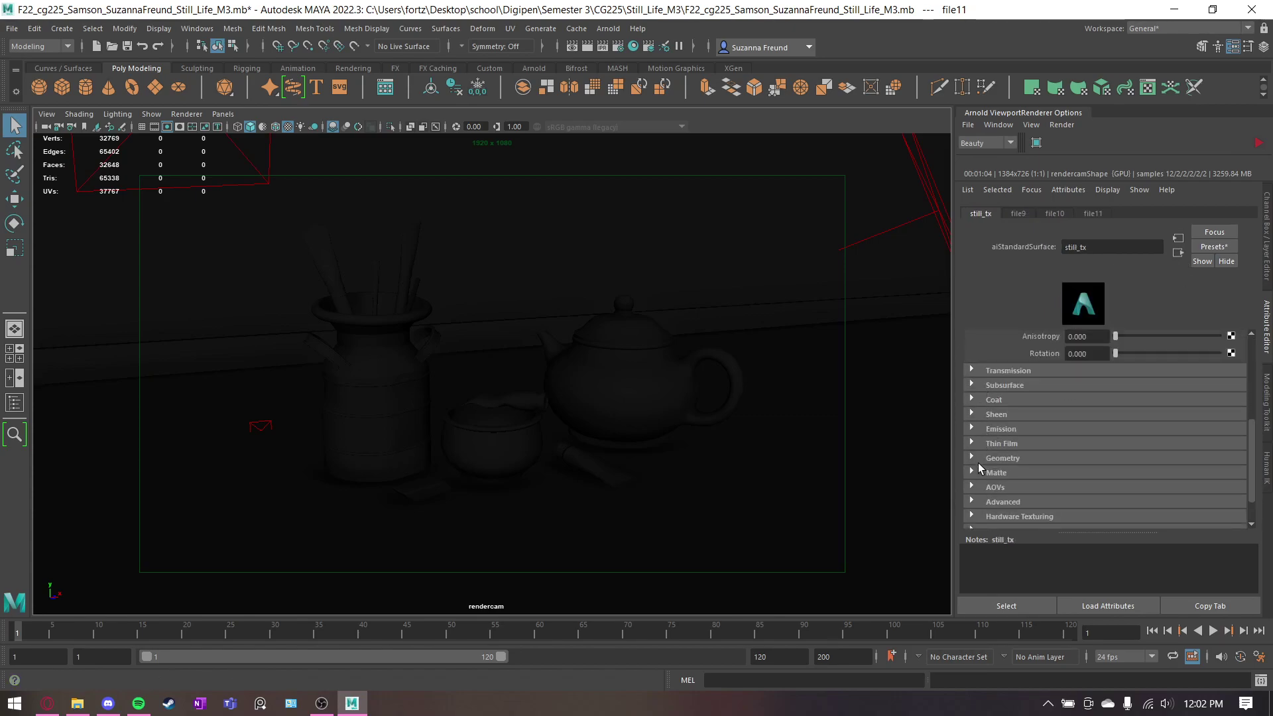
left_click(972, 457)
scroll(988, 451, "down", 2)
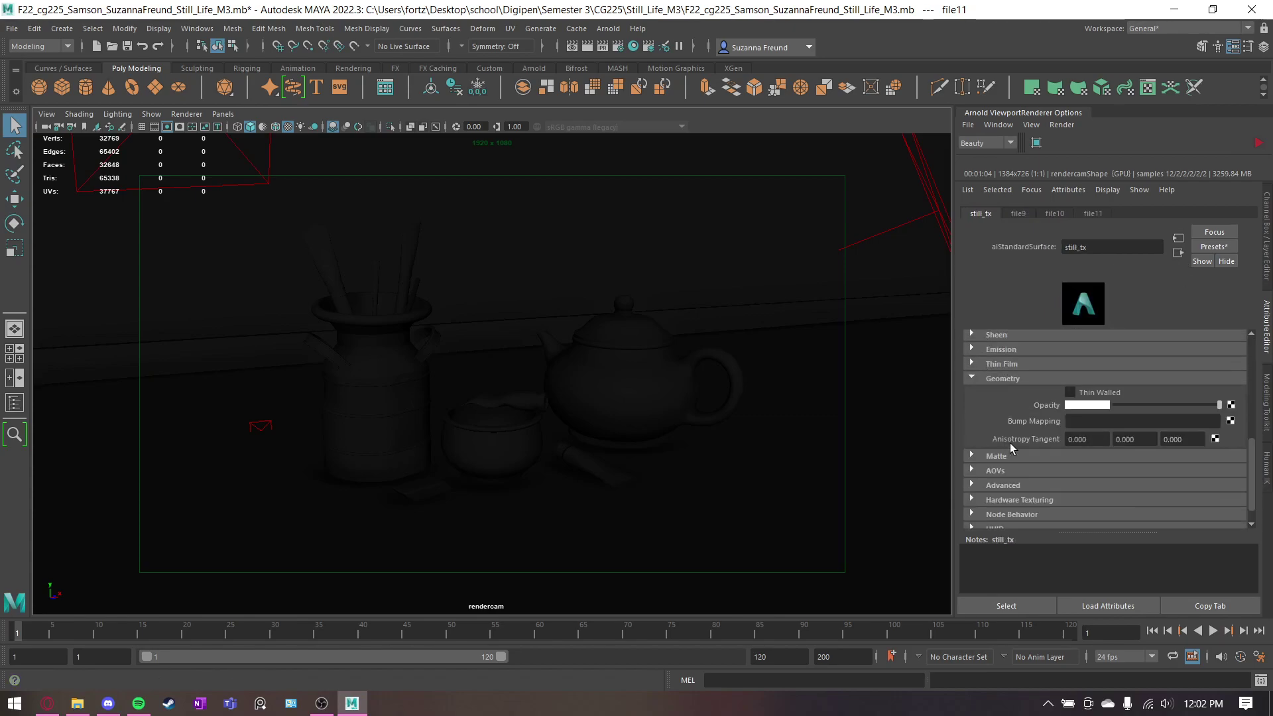
left_click(1230, 421)
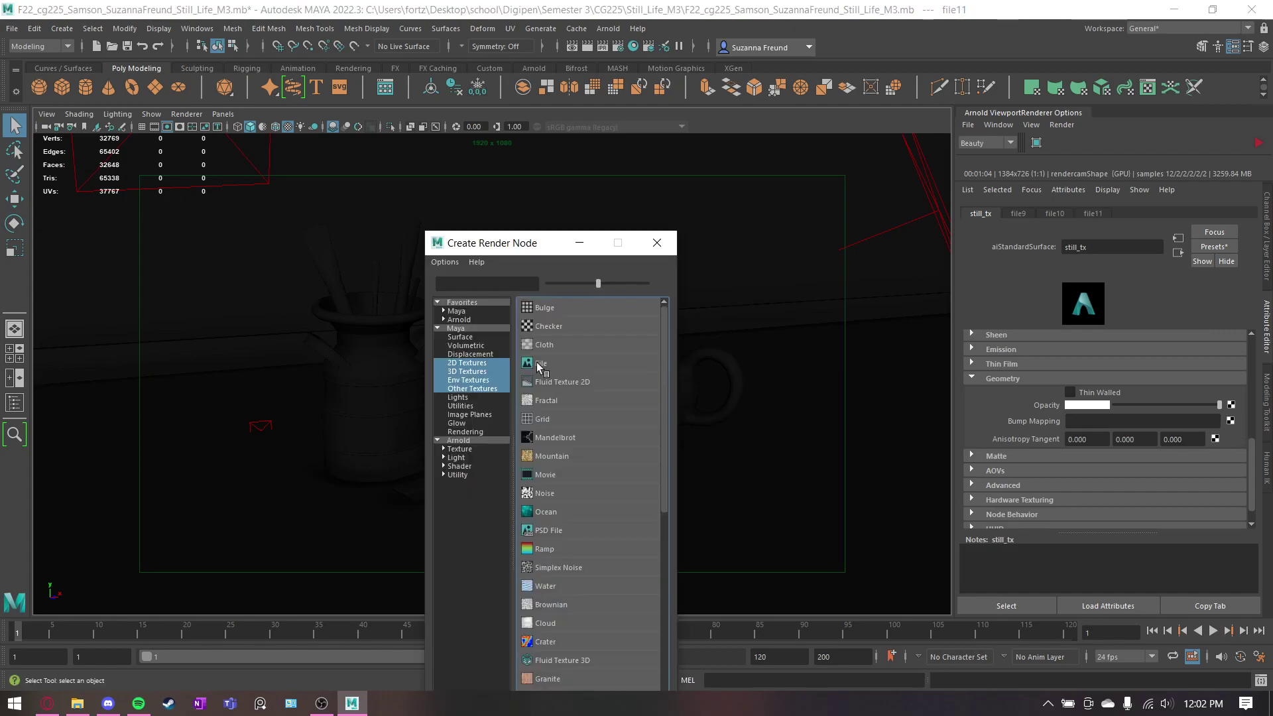
left_click(540, 363)
left_click(1120, 383)
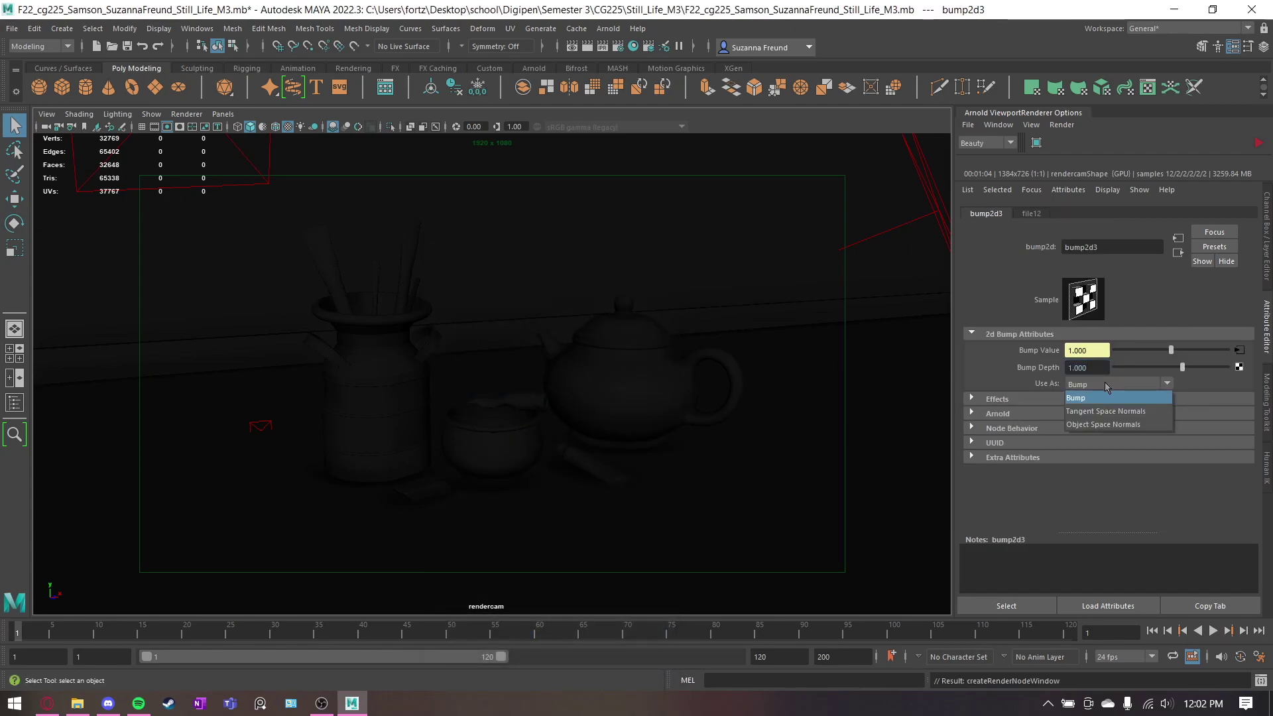
left_click(1104, 412)
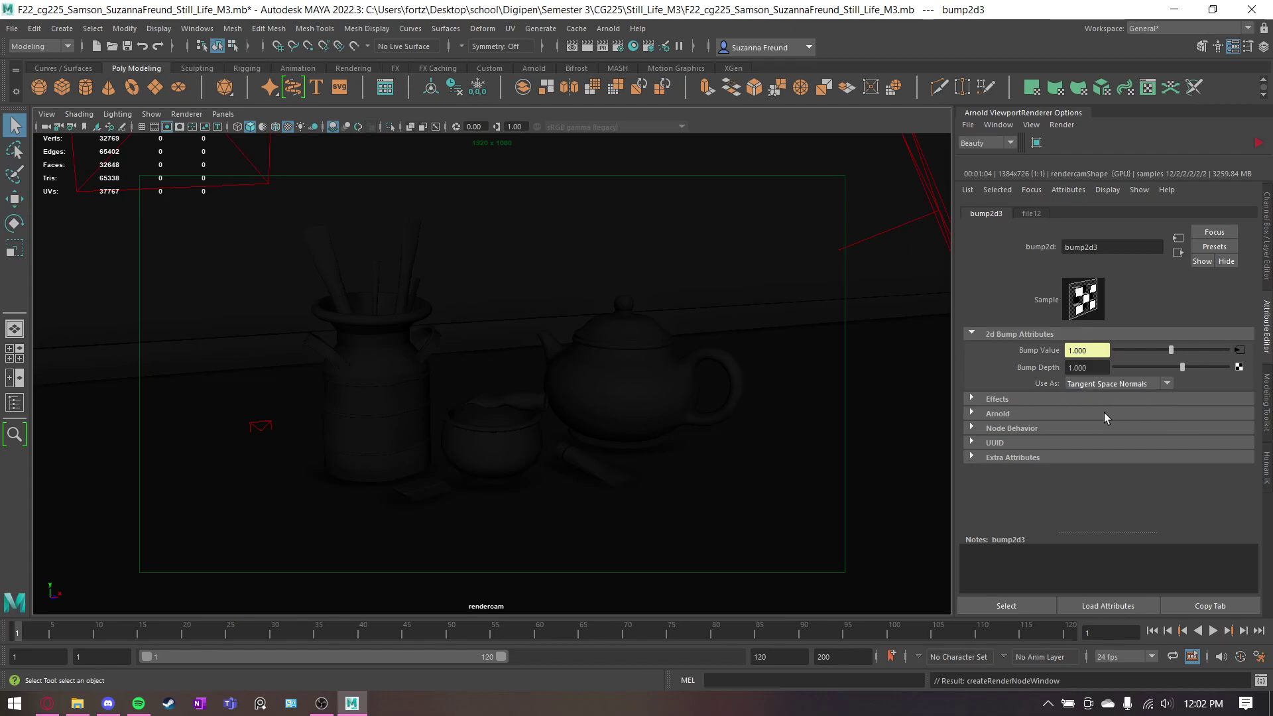
Step: Load Normal.1001.png from Still_Life_M3/sourceimages into the bump file node
left_click(1238, 351)
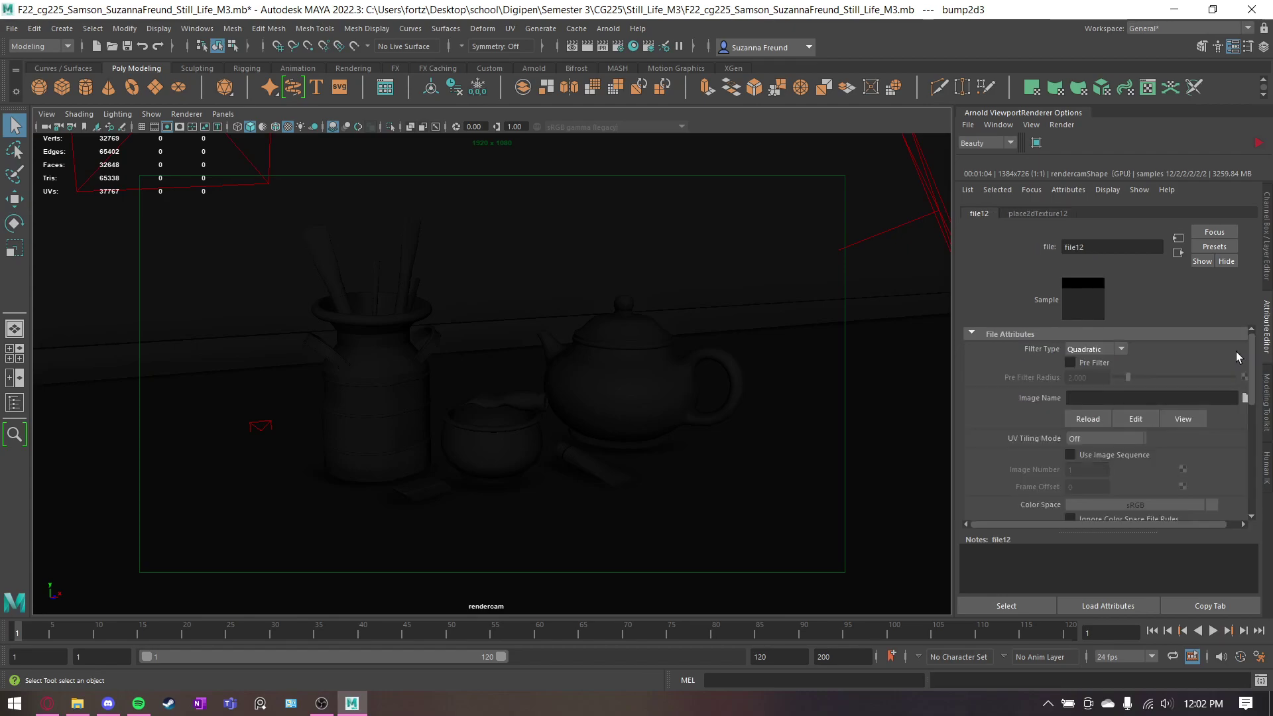
left_click(1232, 398)
left_click(334, 260)
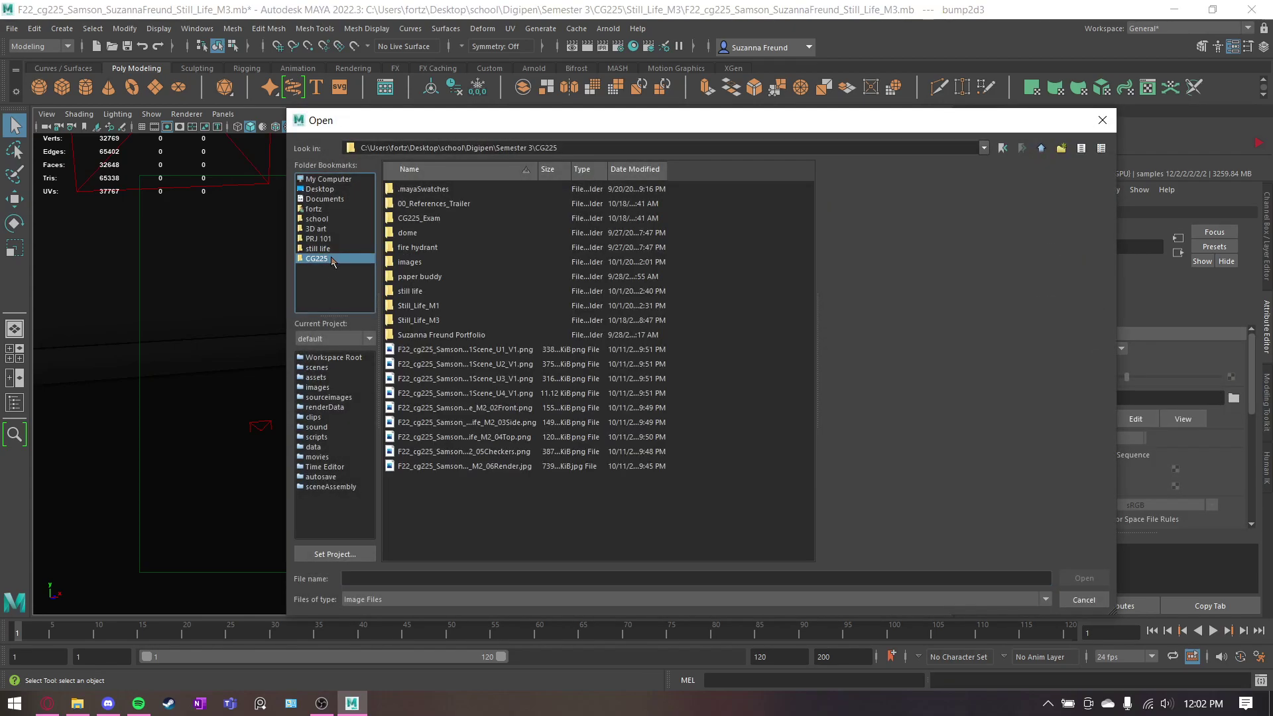
double_click(433, 321)
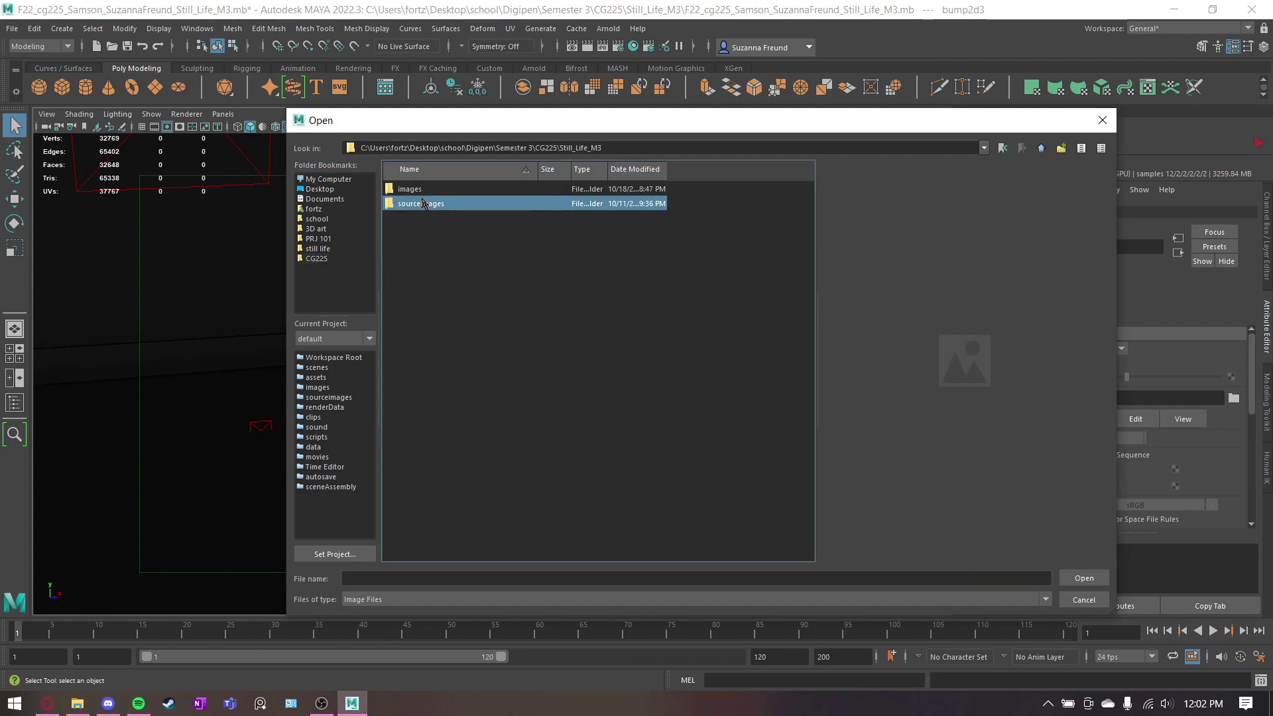
double_click(425, 204)
scroll(536, 322, "down", 2)
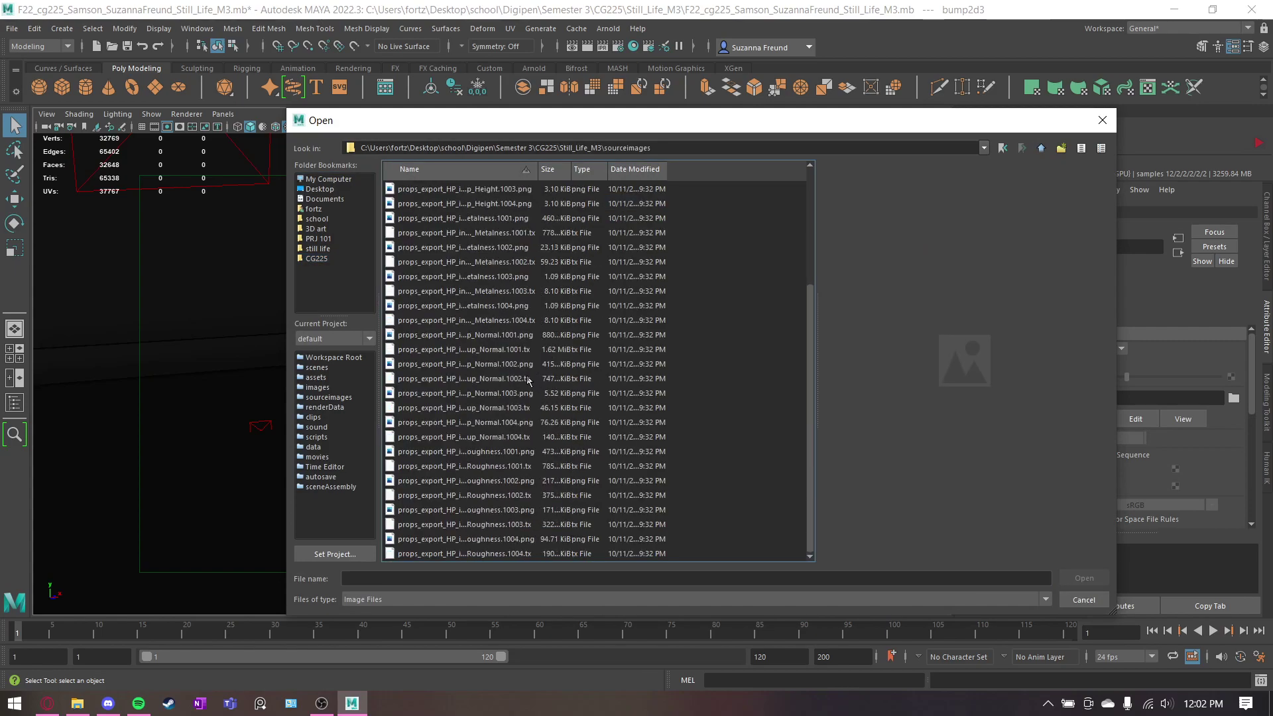
left_click(516, 335)
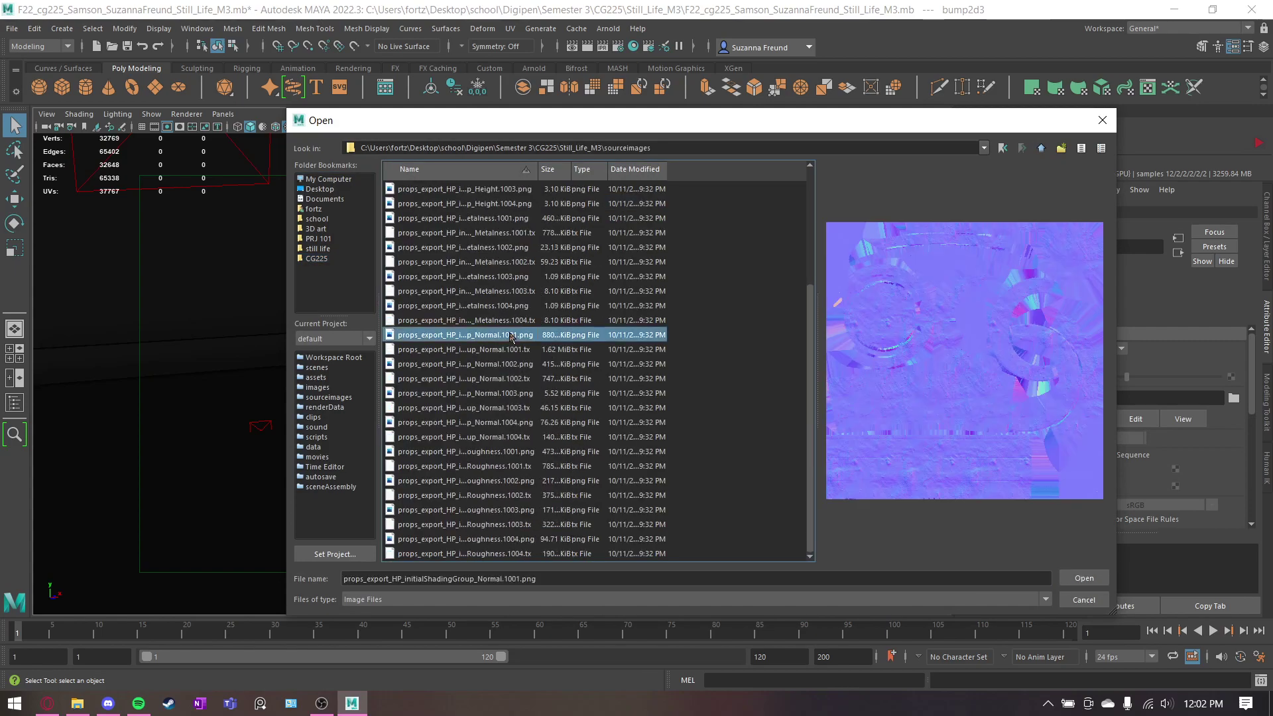
left_click(1084, 578)
Step: Set the normal map's UV Tiling Mode to UDIM (Mari) and generate the tile preview
scroll(1146, 460, "down", 2)
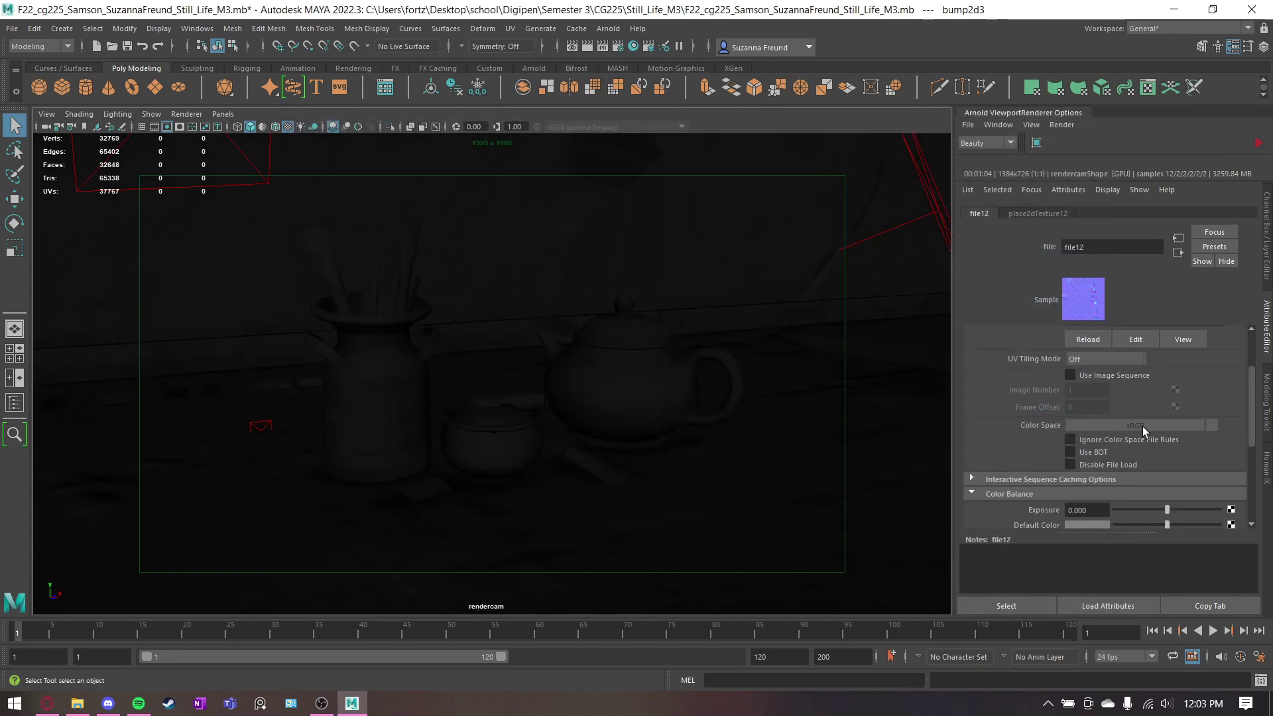
scroll(1132, 479, "down", 3)
scroll(1133, 381, "up", 4)
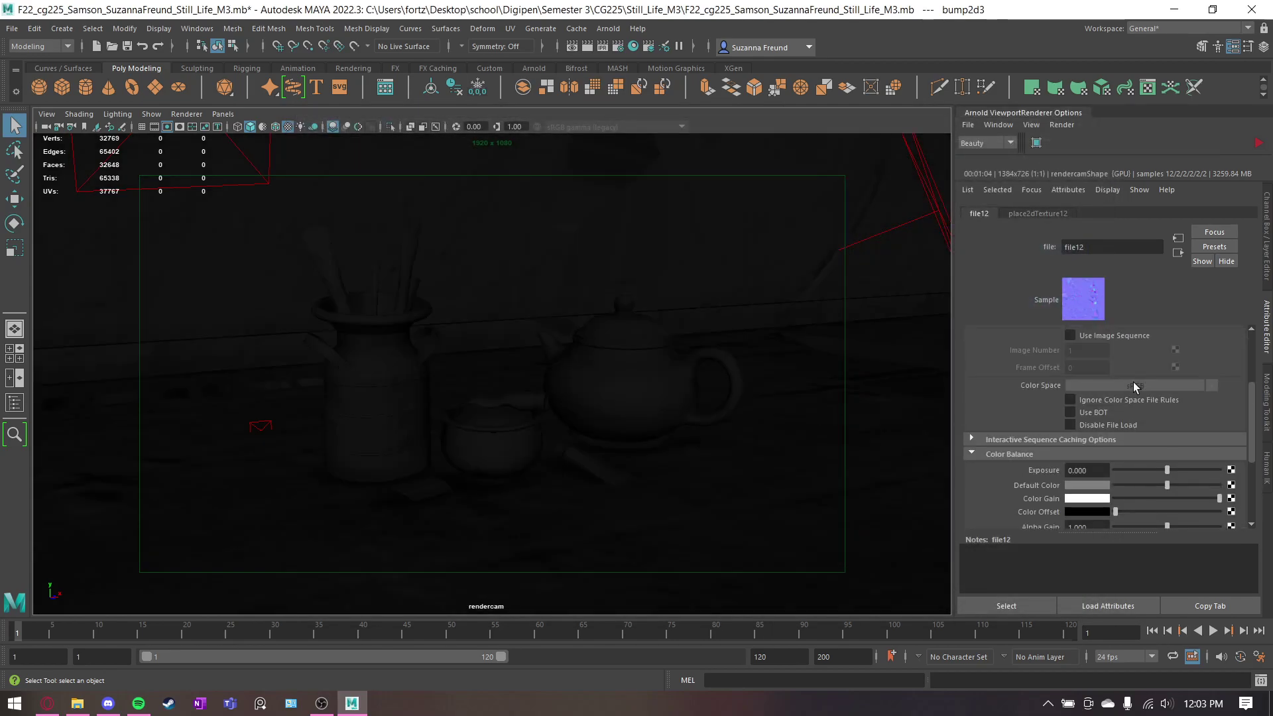
scroll(1129, 435, "up", 1)
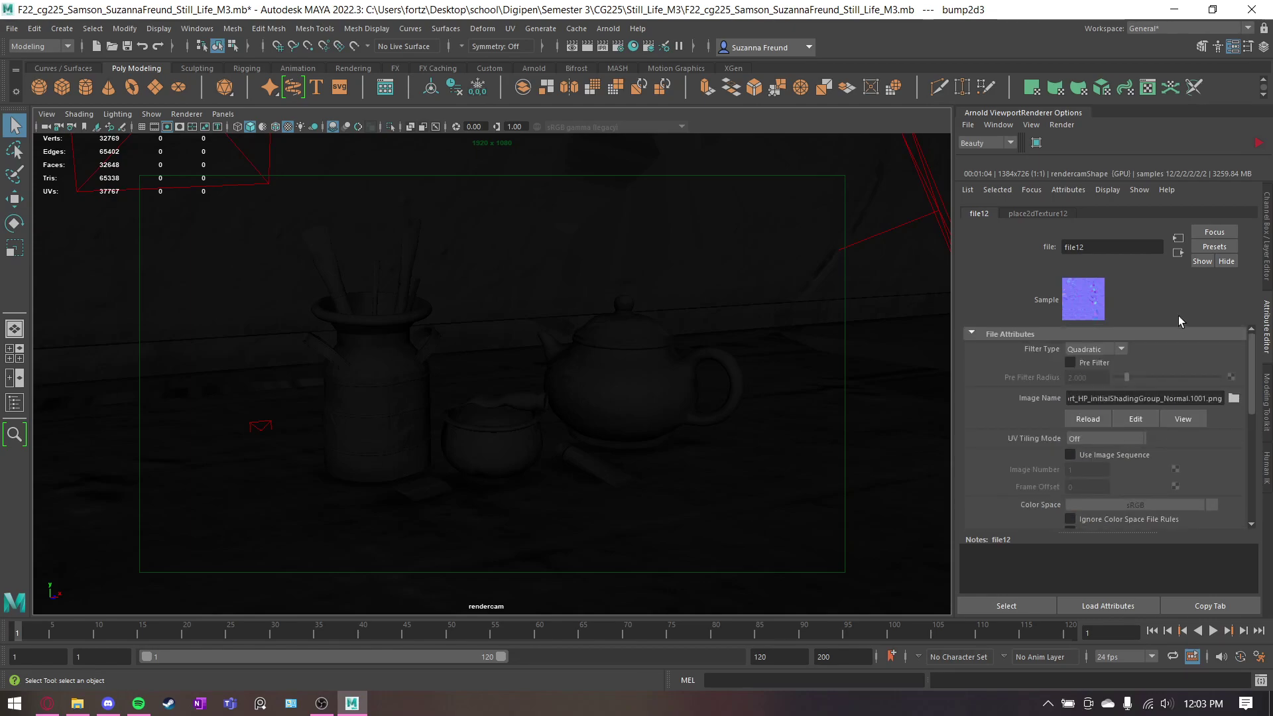
left_click(1179, 253)
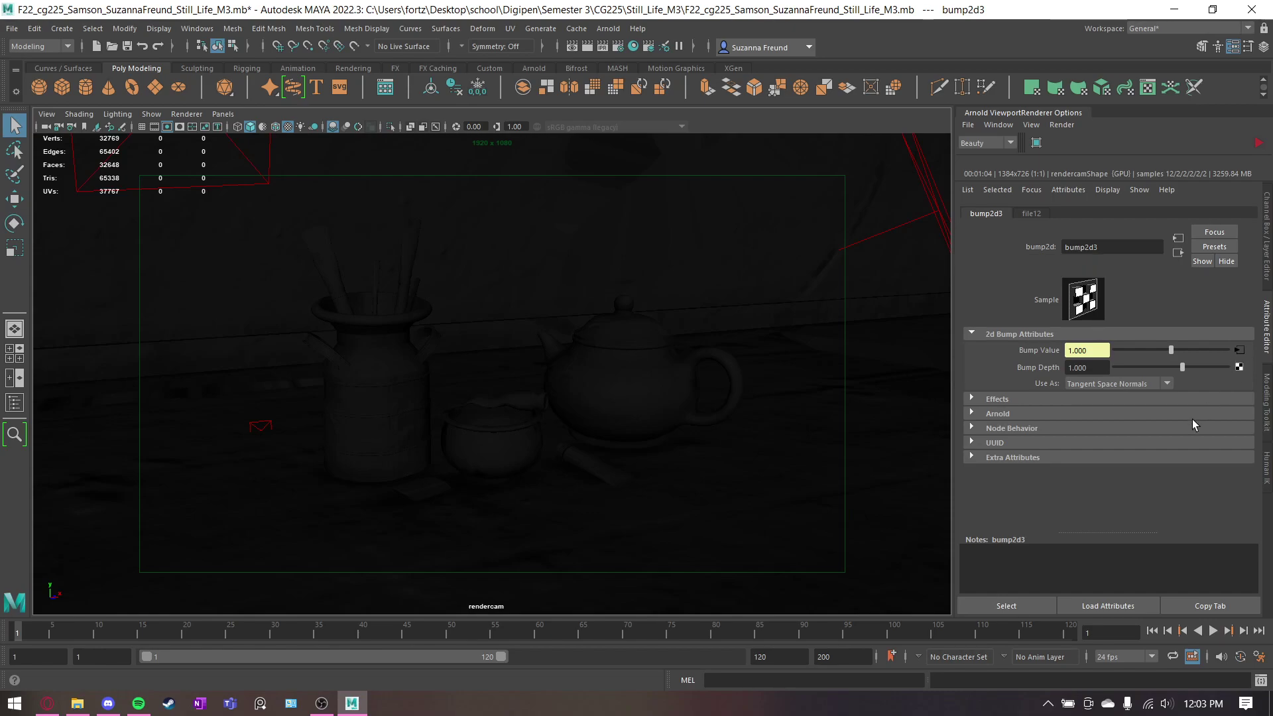
left_click(1239, 350)
left_click(1114, 439)
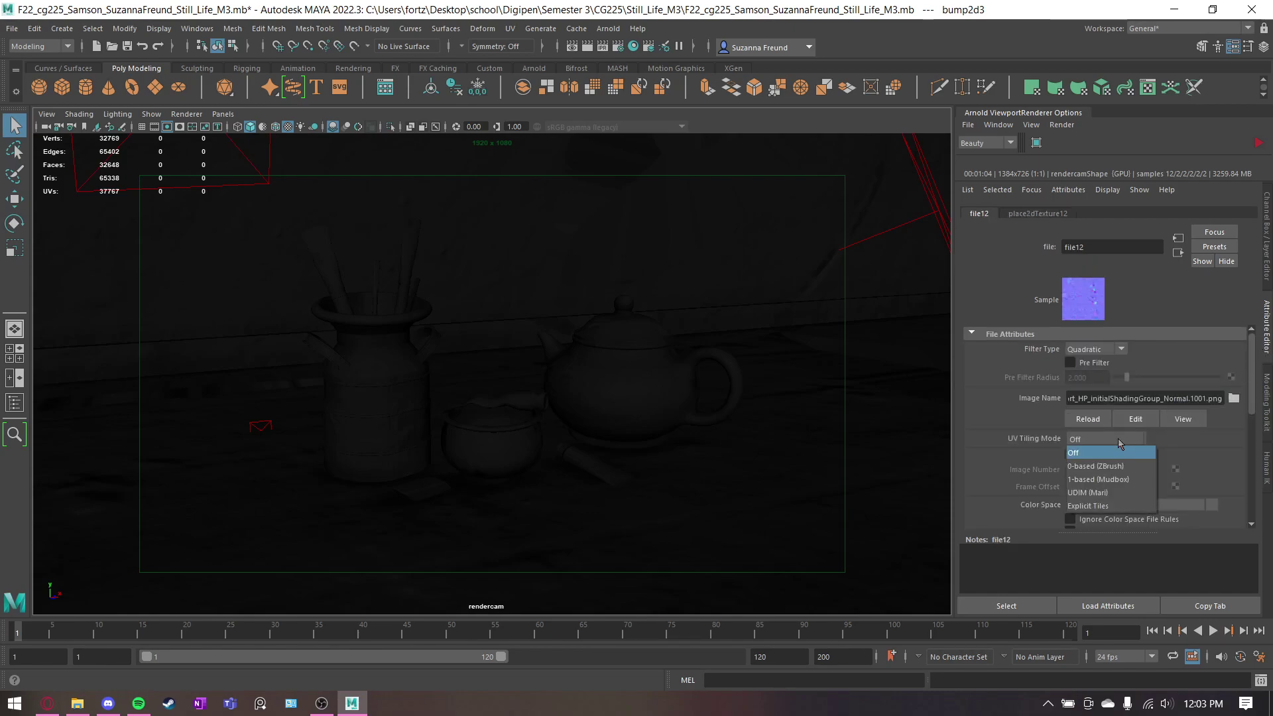
left_click(1100, 491)
left_click(1200, 455)
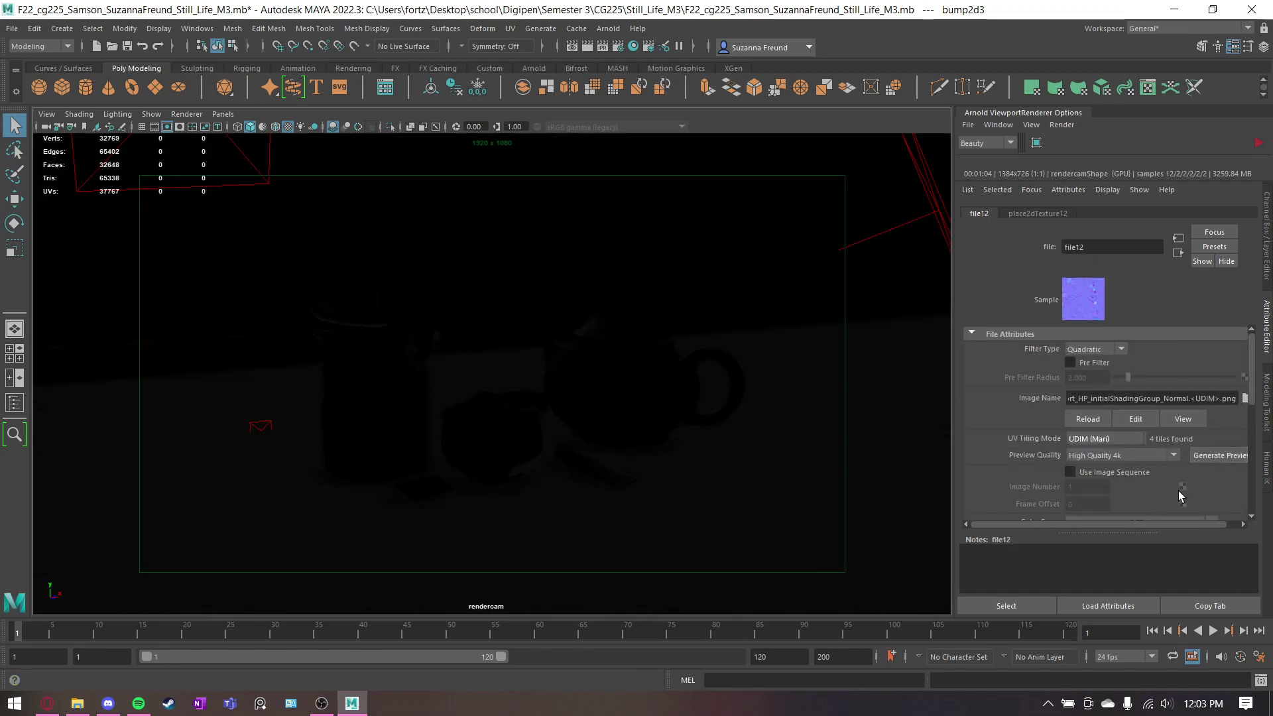
Step: Return to the still_tx shader to review its connected settings
scroll(1168, 390, "down", 4)
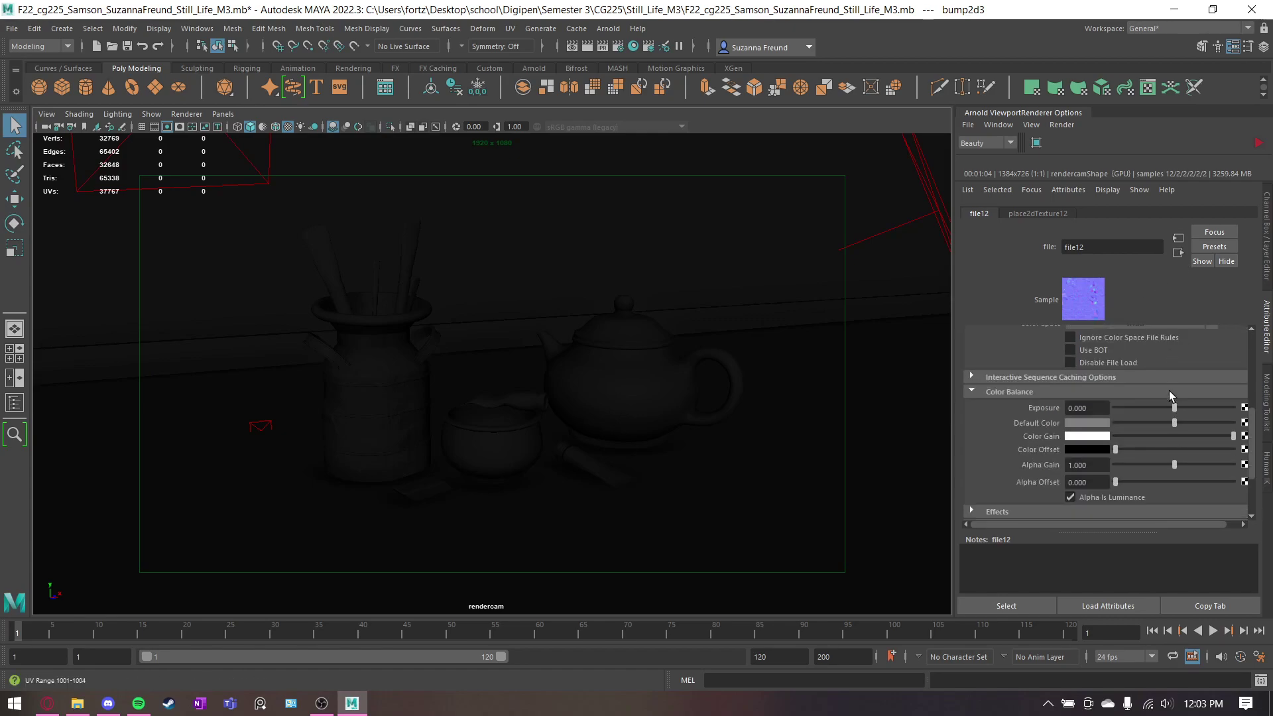
left_click(1178, 252)
left_click(1179, 252)
scroll(1166, 364, "up", 6)
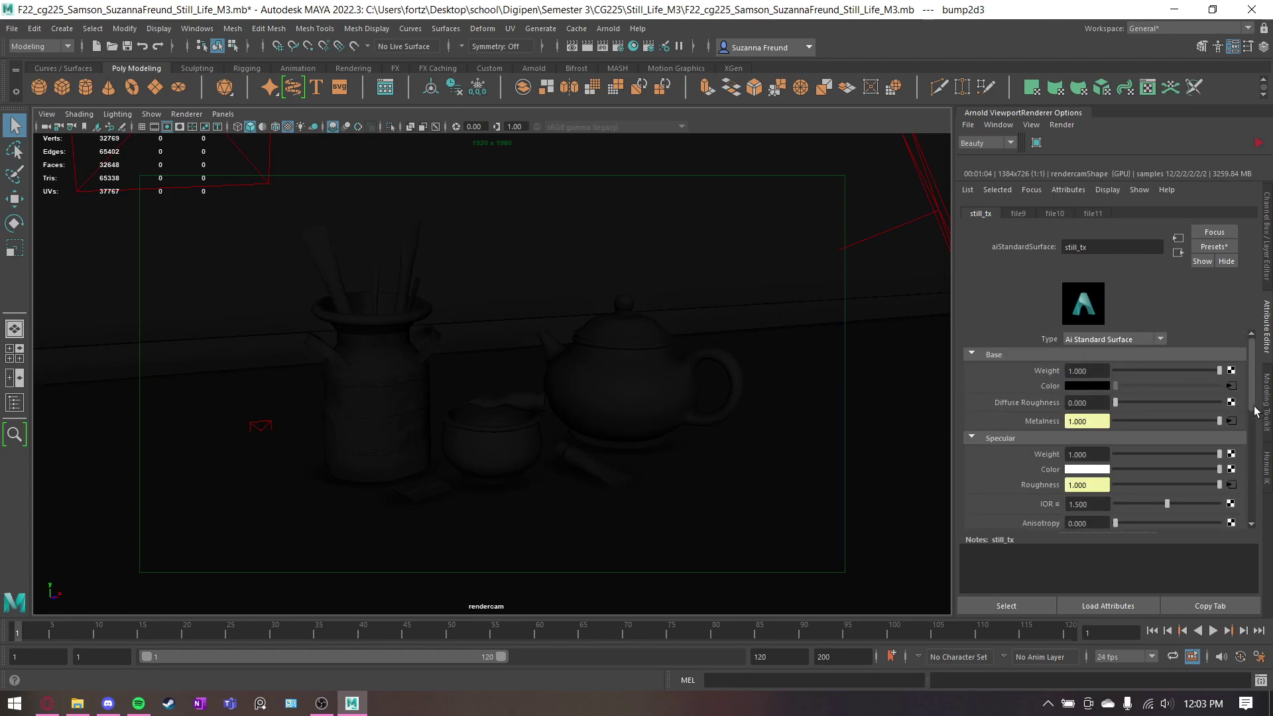
scroll(1061, 490, "down", 6)
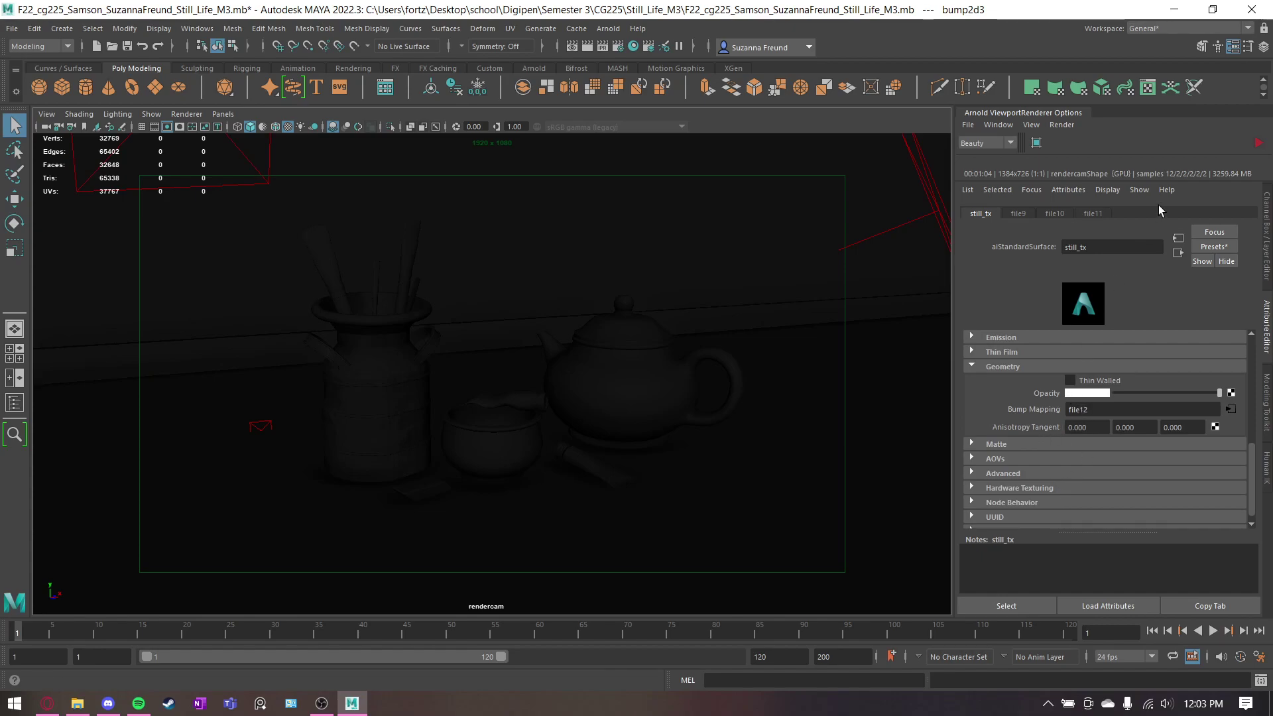
Step: Start Arnold IPR in the viewport and confirm Arnold is the viewport renderer
left_click(1258, 143)
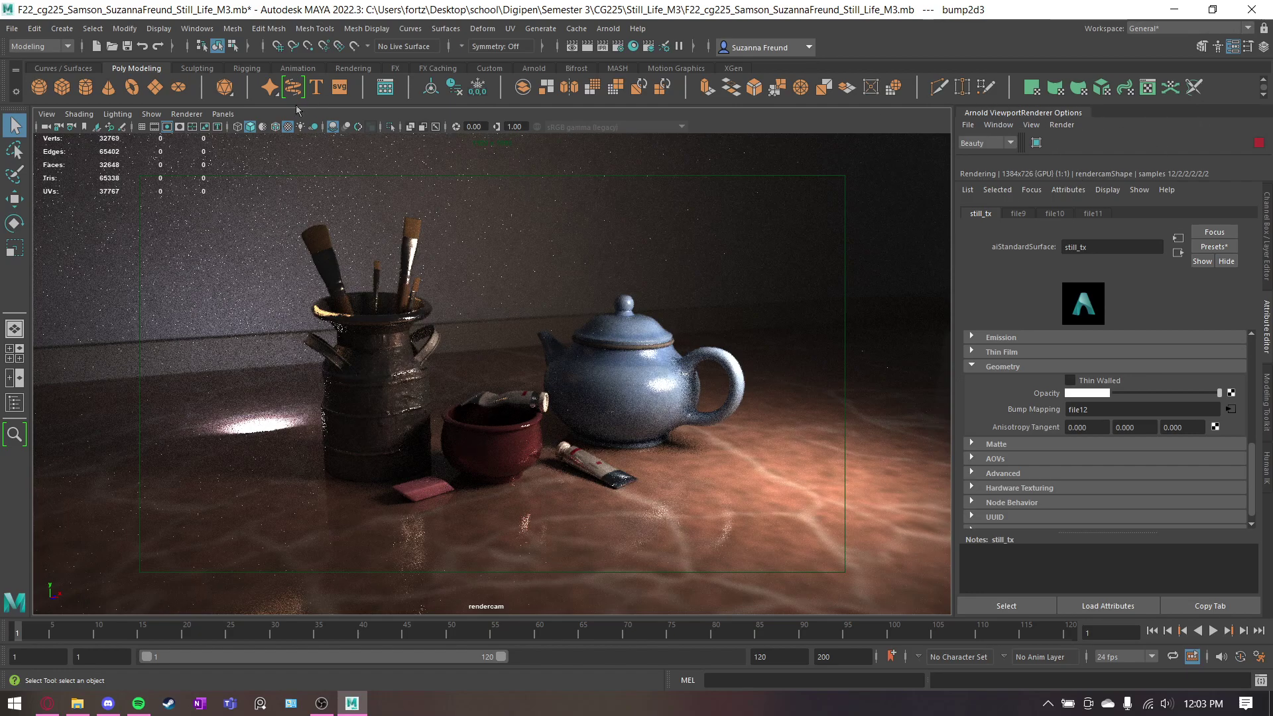
left_click(187, 115)
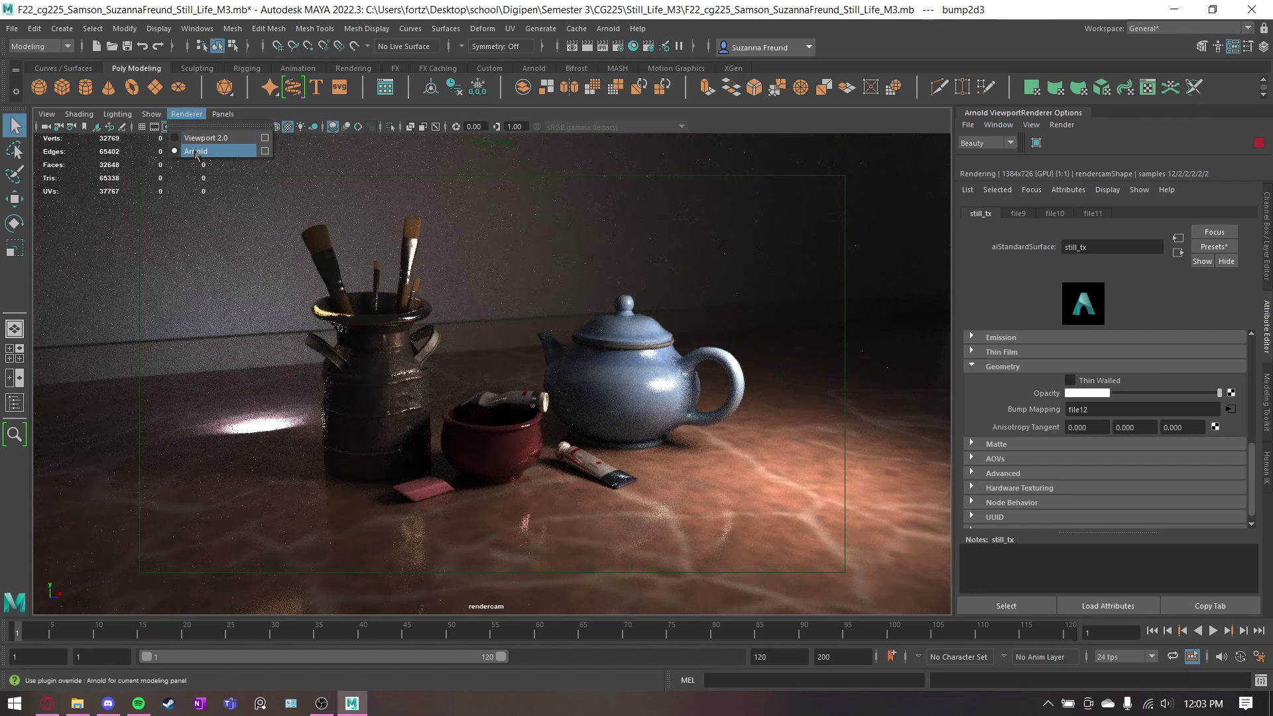
left_click(1180, 143)
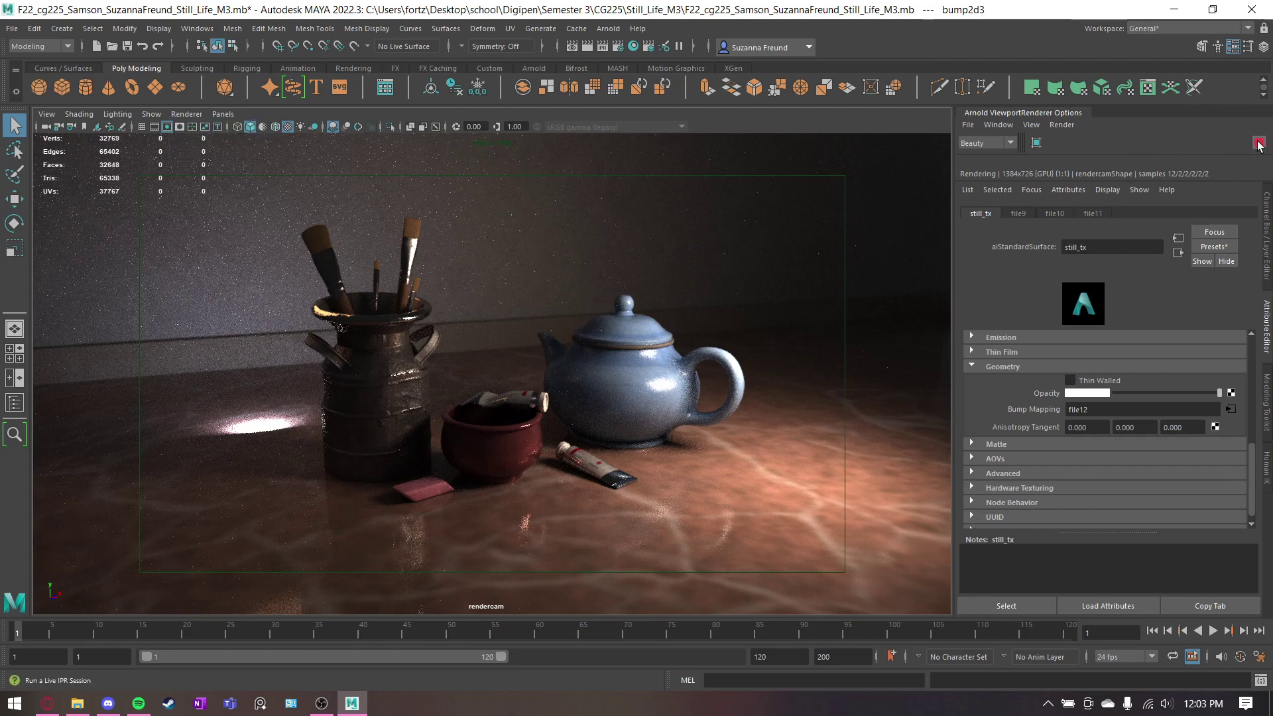